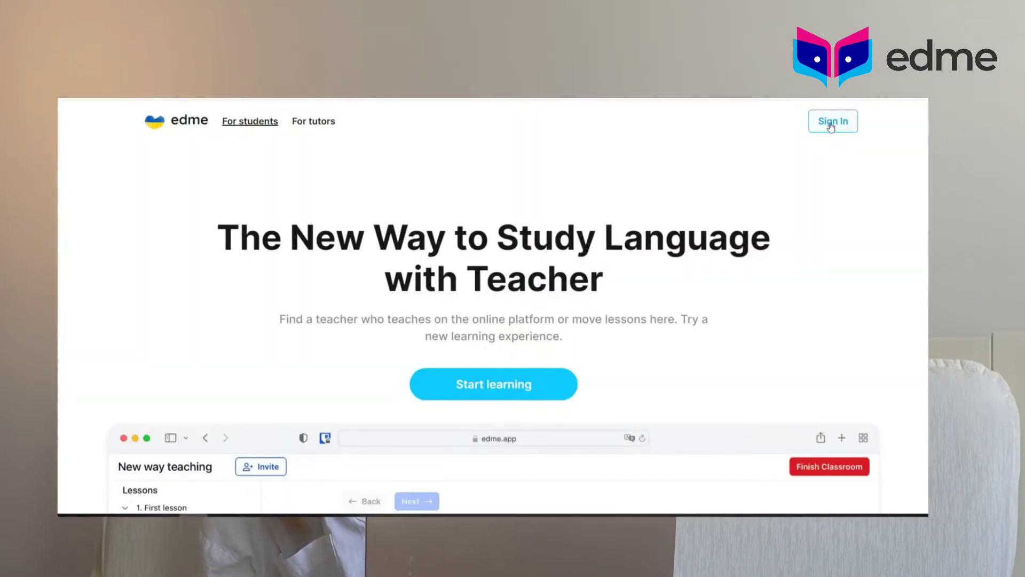
- Sign in to edme from the landing page
{"action": "left_click", "coordinate": [829, 122]}
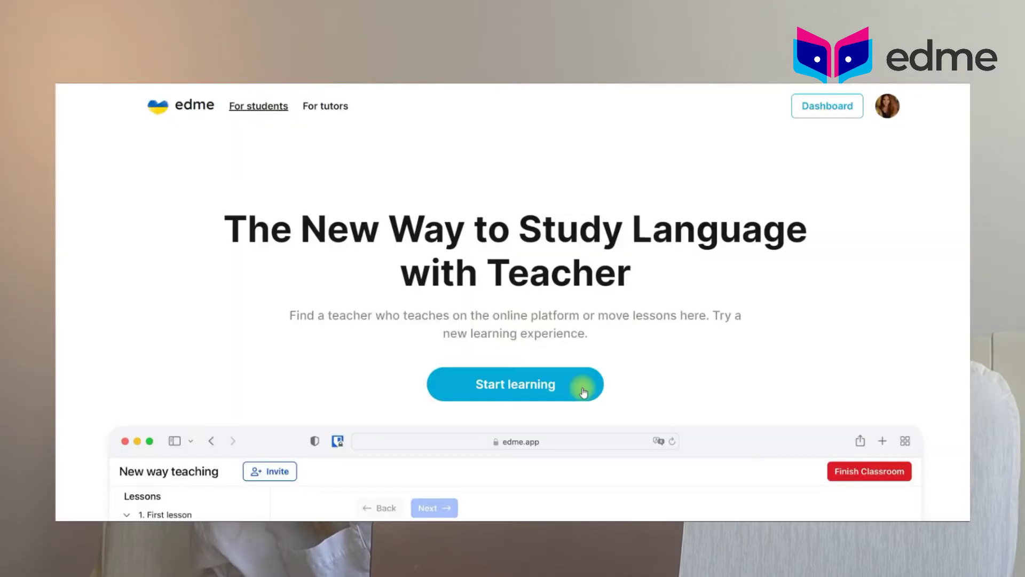
{"action": "left_click", "coordinate": [856, 110]}
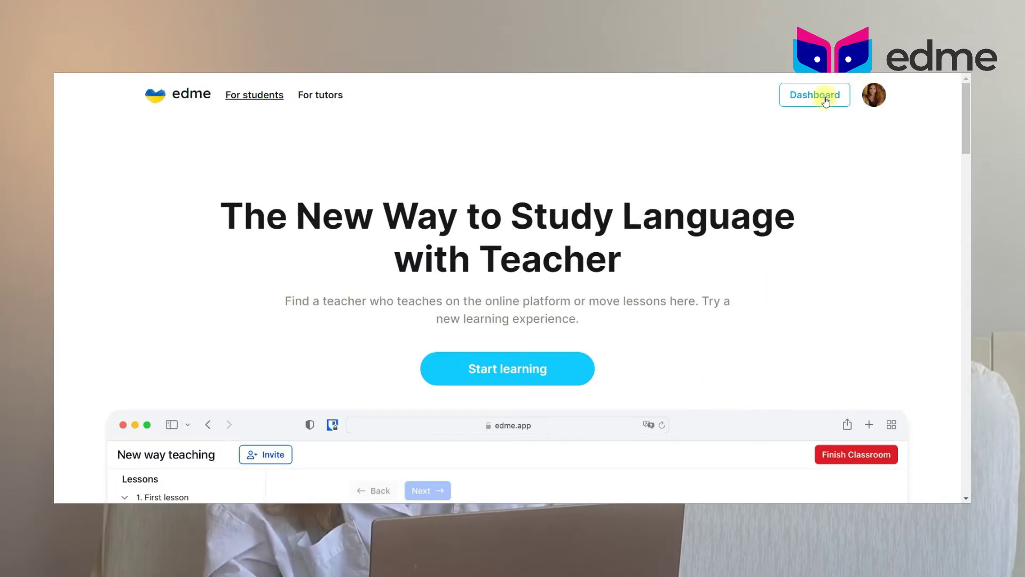
- Start a new course named 'General Course. Elementary' with the pasted Level A1 description
{"action": "left_click", "coordinate": [819, 102]}
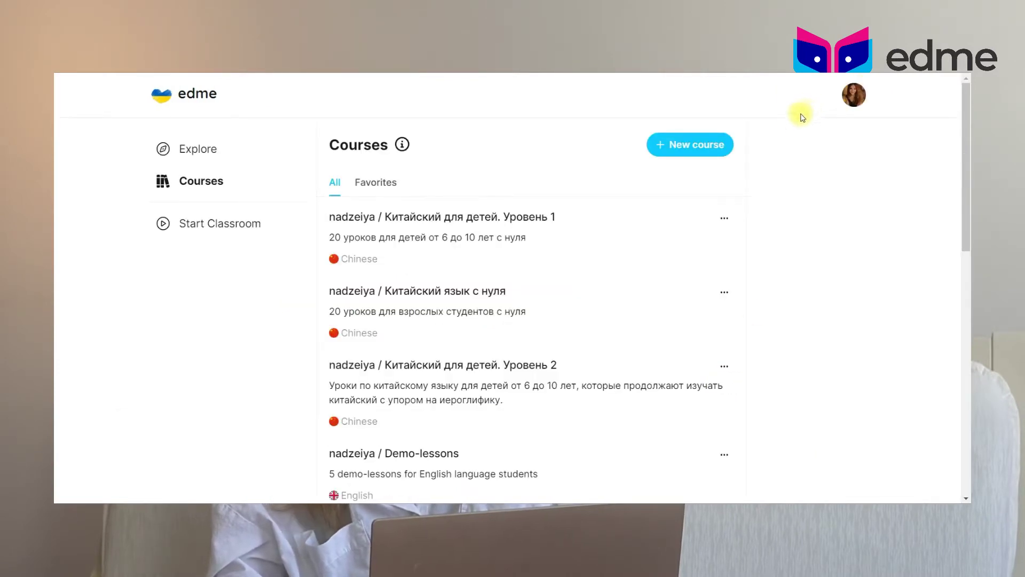
{"action": "left_click", "coordinate": [708, 154]}
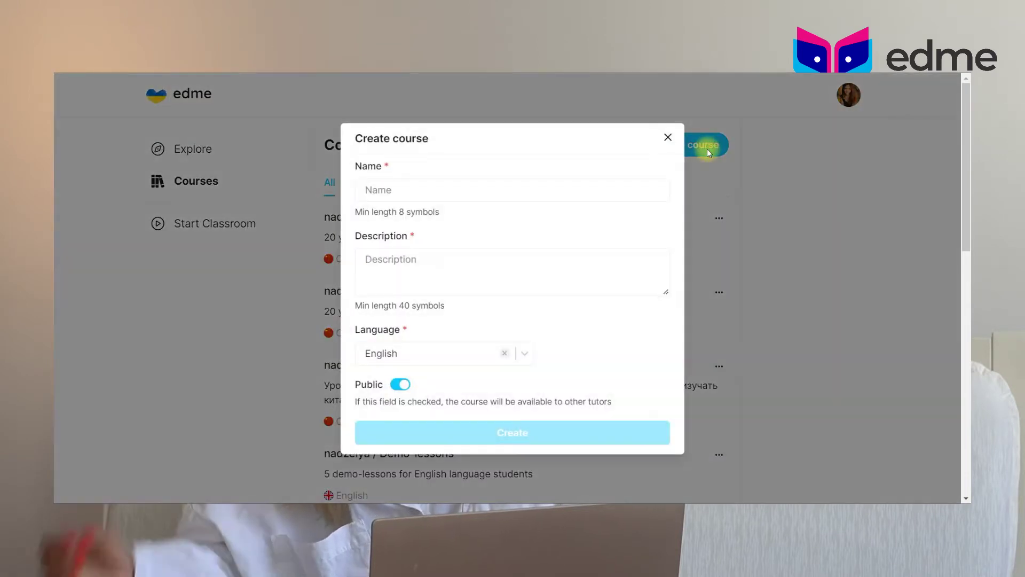
{"action": "left_click", "coordinate": [553, 191]}
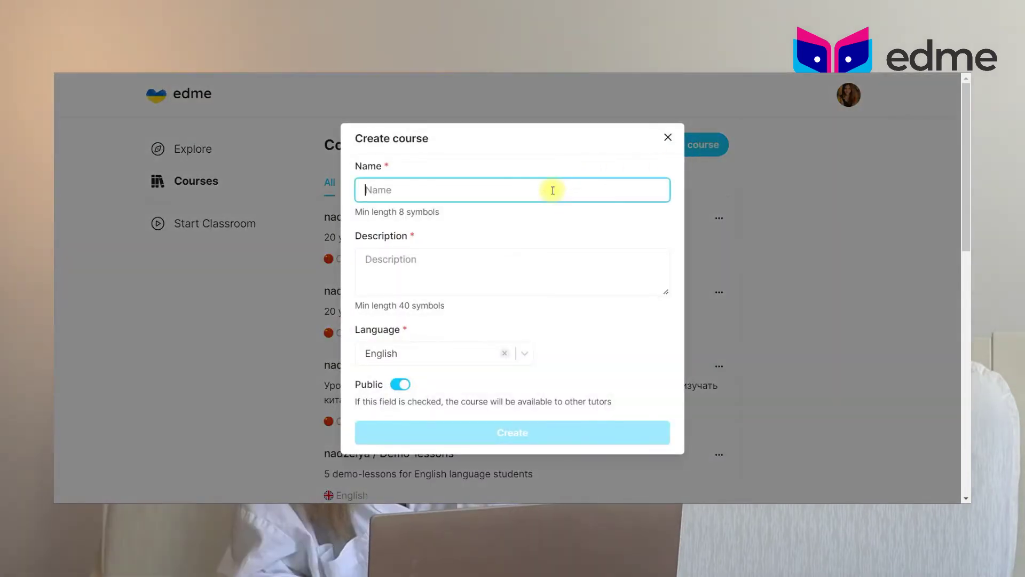
{"action": "type", "text": "Gene"}
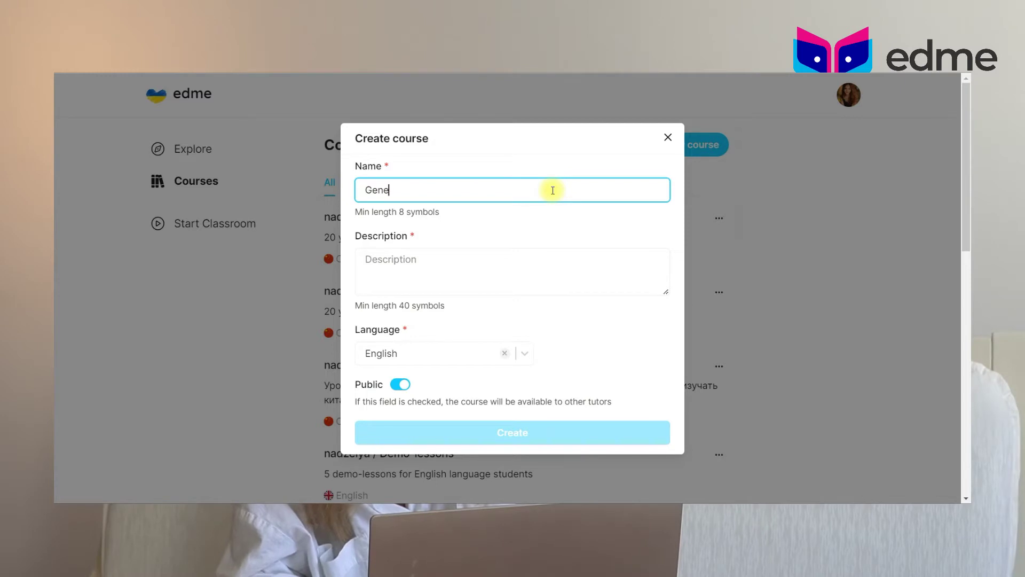
{"action": "type", "text": "ral Course."}
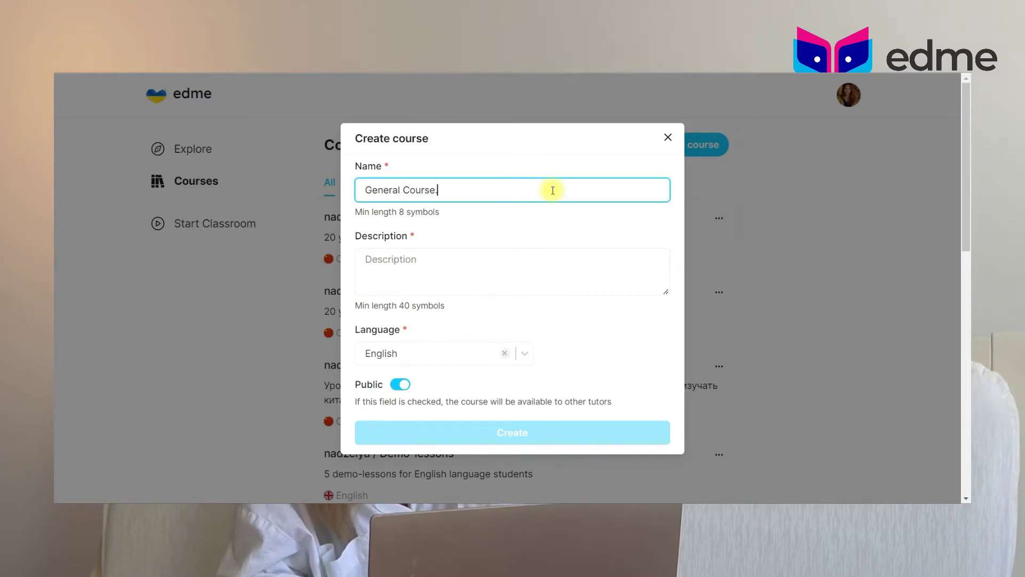
{"action": "type", "text": " Elemen"}
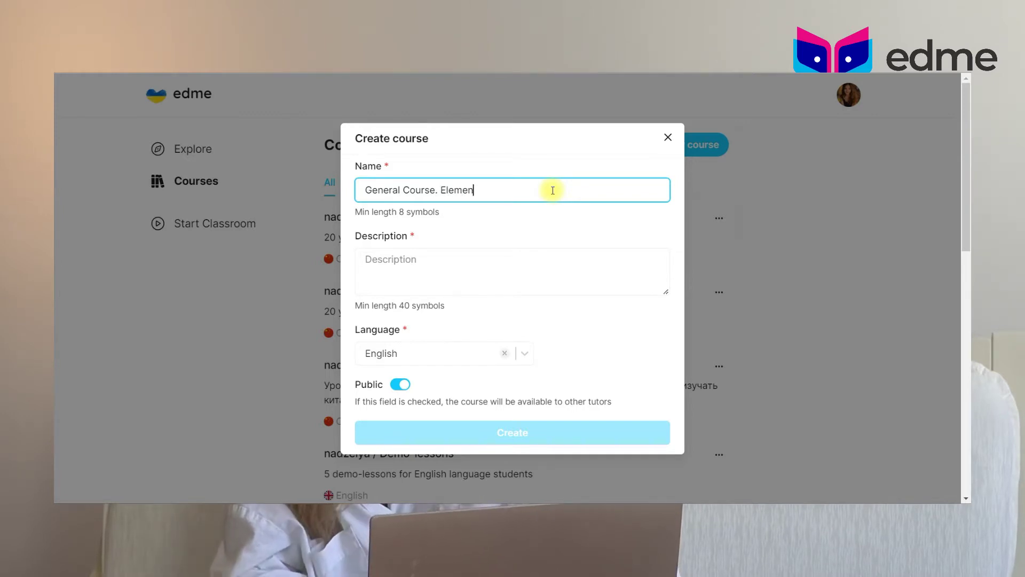
{"action": "type", "text": "tary"}
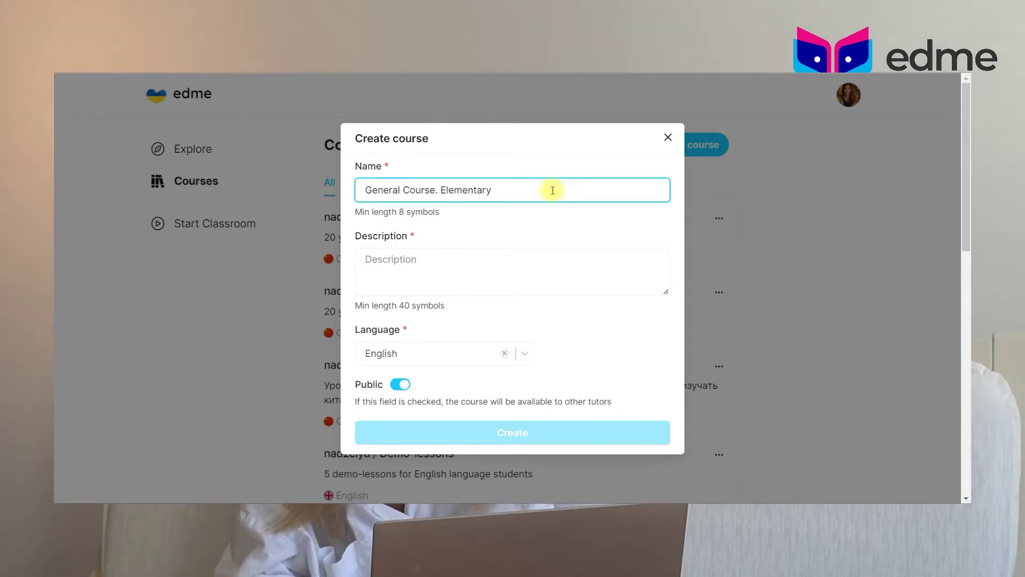
{"action": "left_click", "coordinate": [461, 275]}
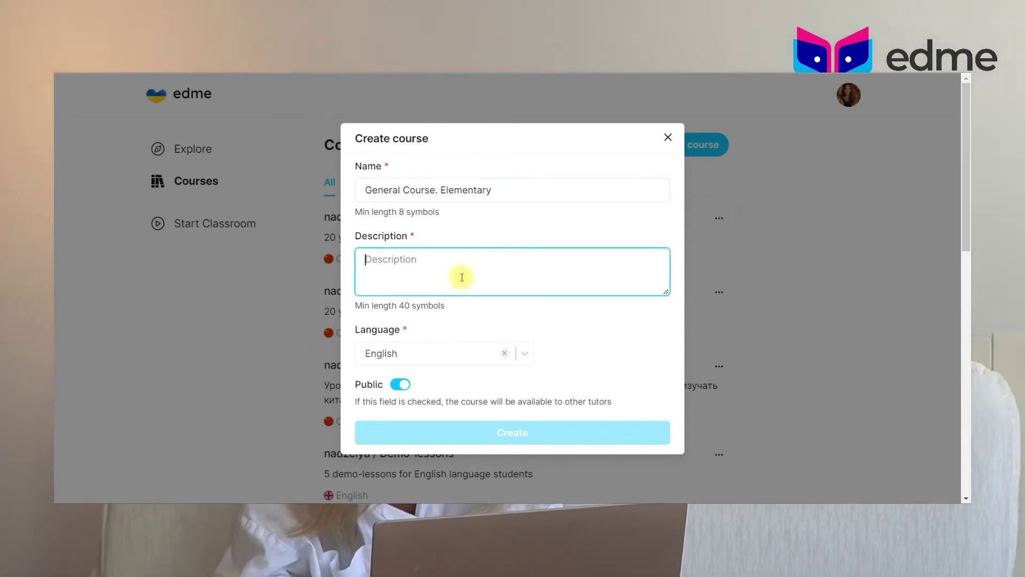
{"action": "key", "text": "ctrl+v"}
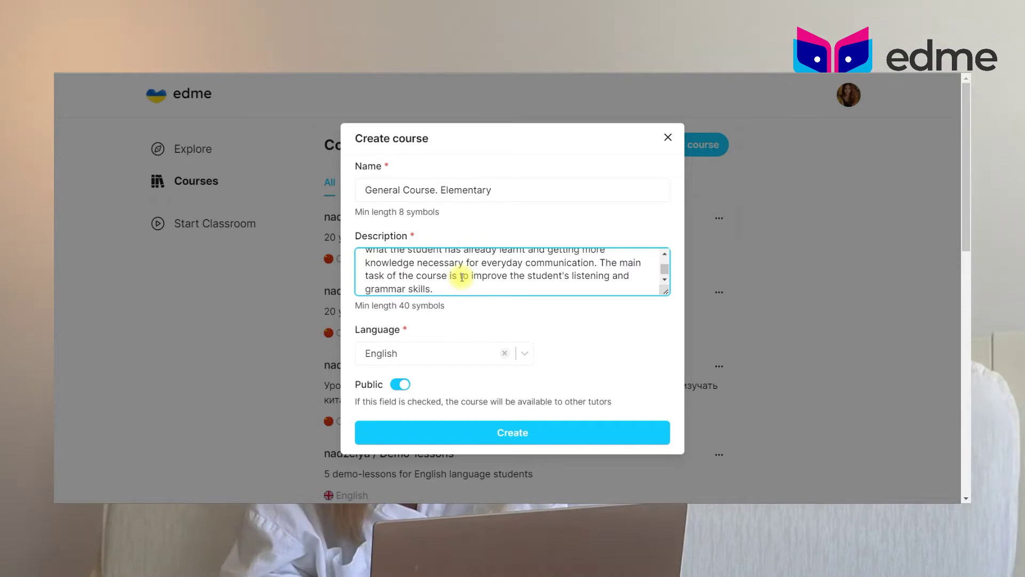
{"action": "scroll", "coordinate": [463, 277], "scroll_direction": "up", "scroll_amount": 3}
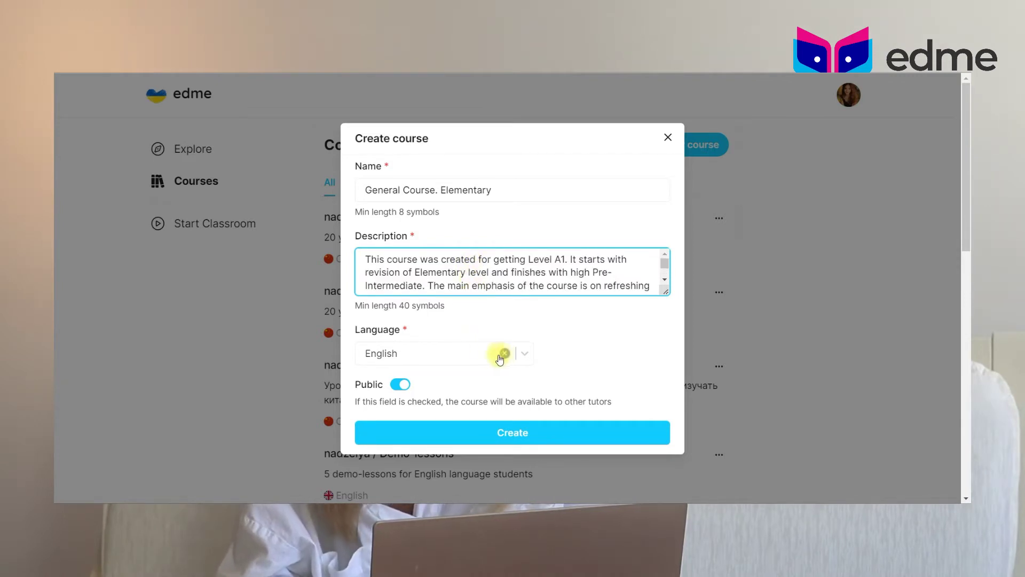
- Set the course language to English and keep the course public
{"action": "left_click", "coordinate": [518, 361]}
{"action": "scroll", "coordinate": [481, 427], "scroll_direction": "down", "scroll_amount": 12}
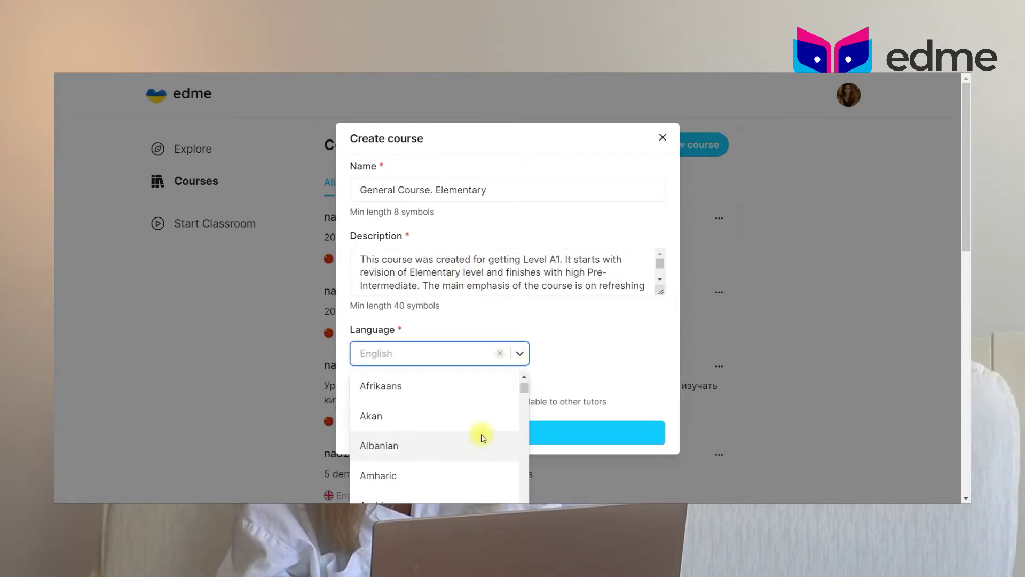
{"action": "scroll", "coordinate": [478, 411], "scroll_direction": "down", "scroll_amount": 5}
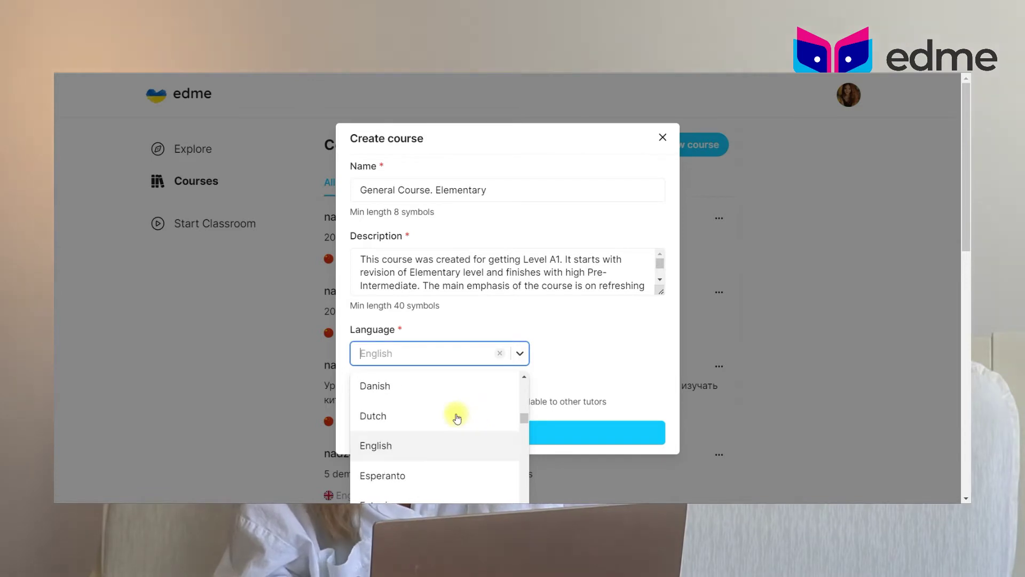
{"action": "left_click", "coordinate": [431, 449]}
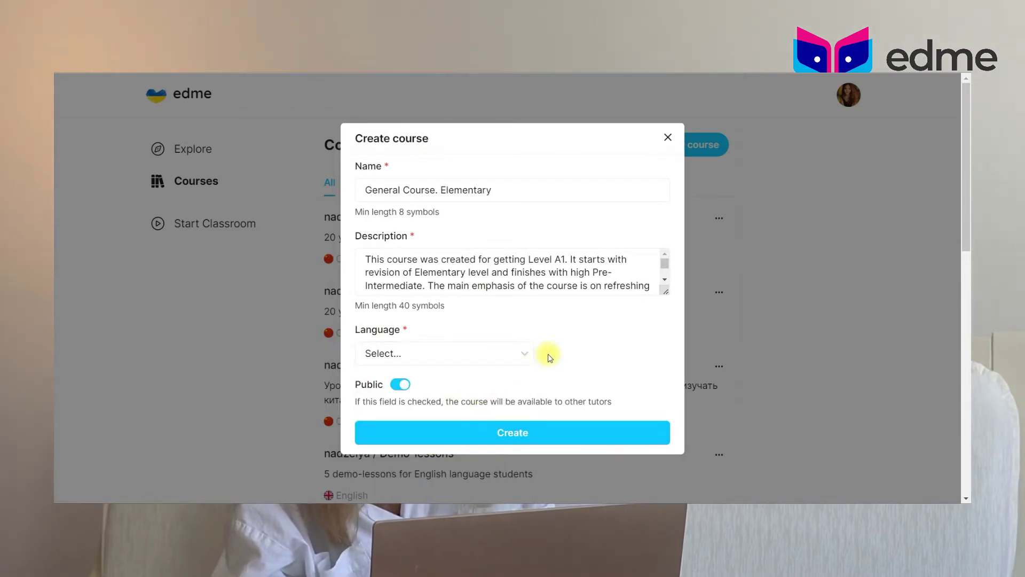
{"action": "left_click", "coordinate": [404, 388]}
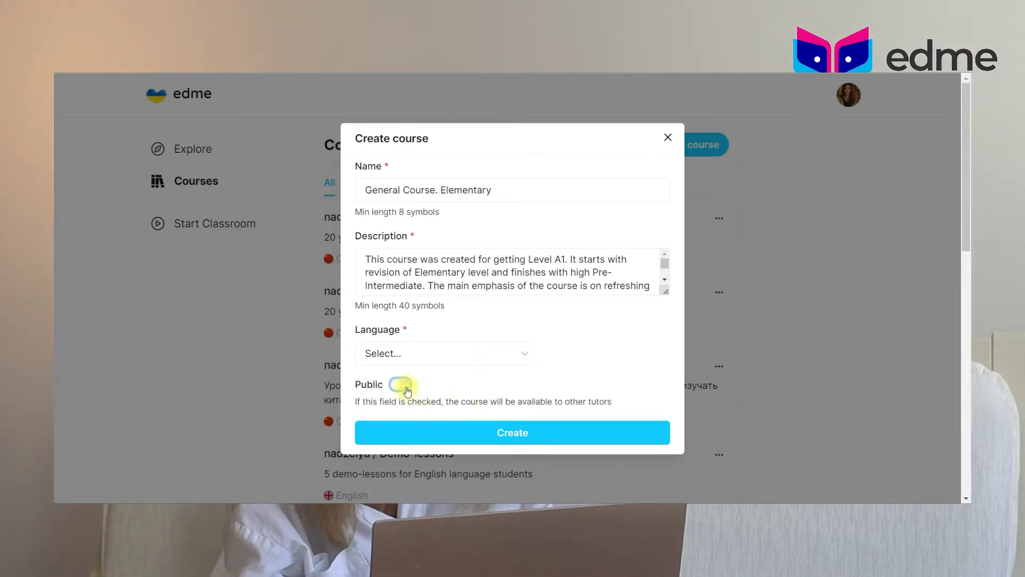
{"action": "left_click", "coordinate": [404, 388]}
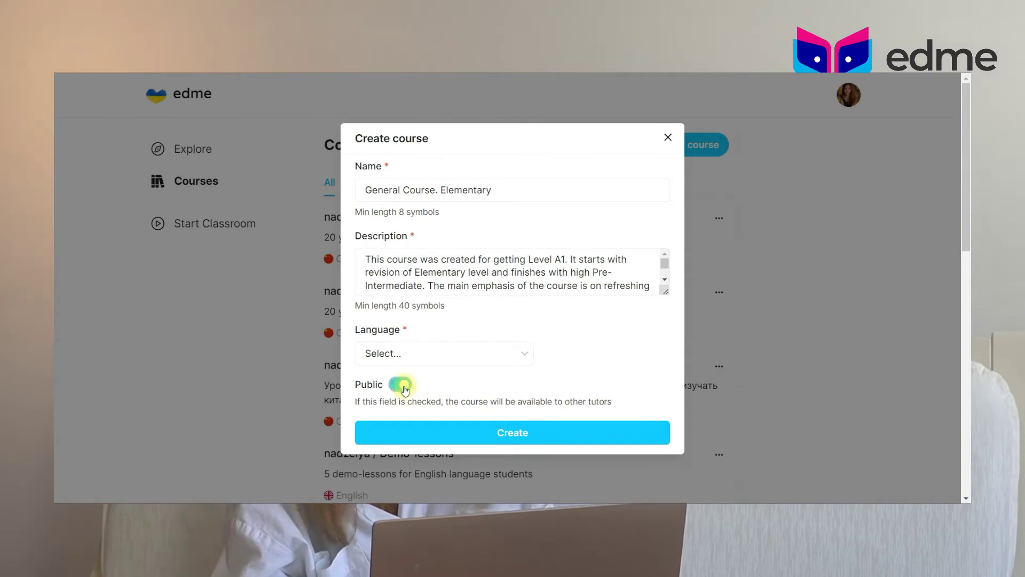
{"action": "left_click", "coordinate": [445, 353]}
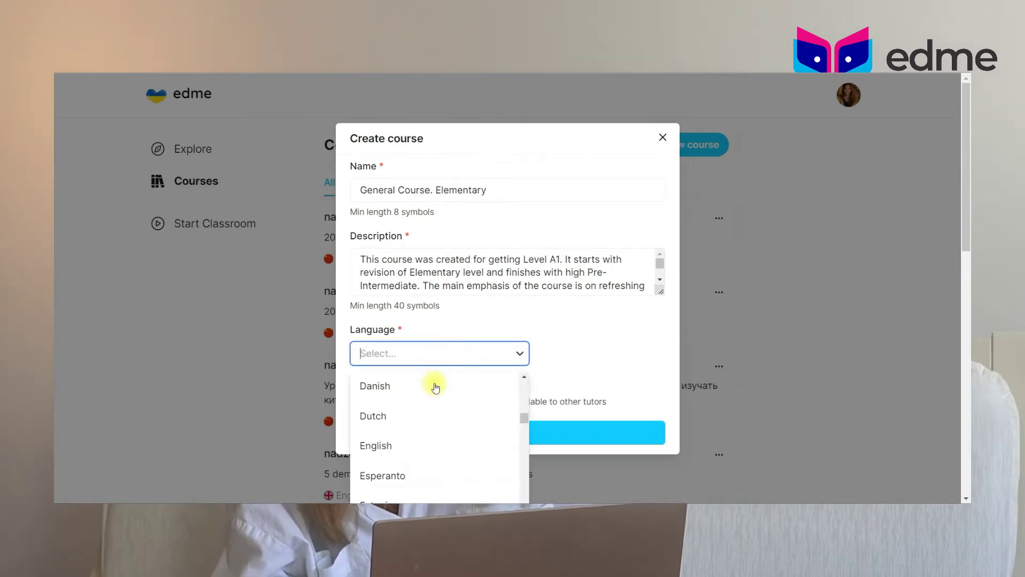
{"action": "left_click", "coordinate": [425, 447]}
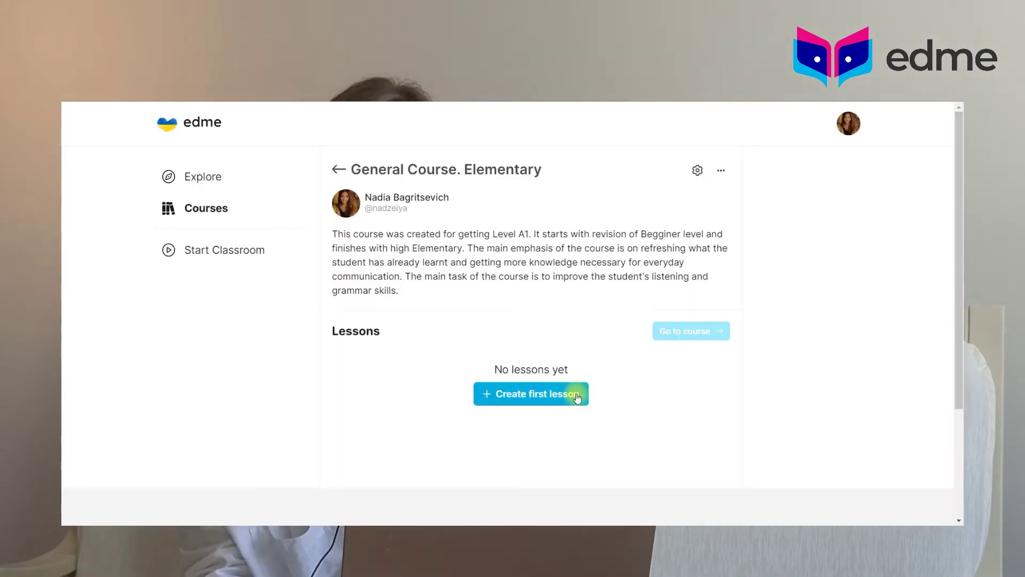
- Create the first lesson 'Hello, World' described as 'Grammar: a/an articles'
{"action": "left_click", "coordinate": [572, 394]}
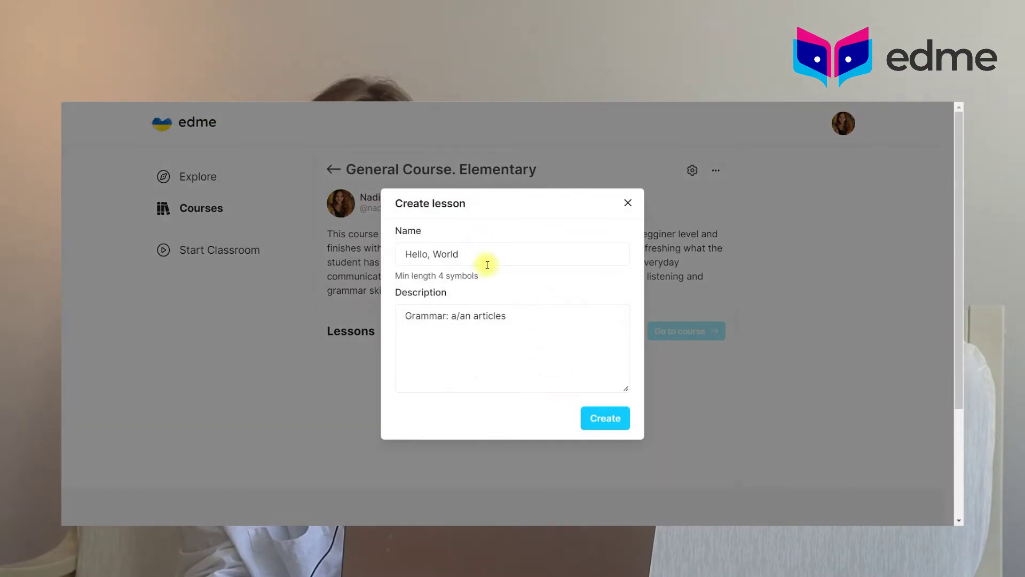
{"action": "left_click", "coordinate": [598, 423]}
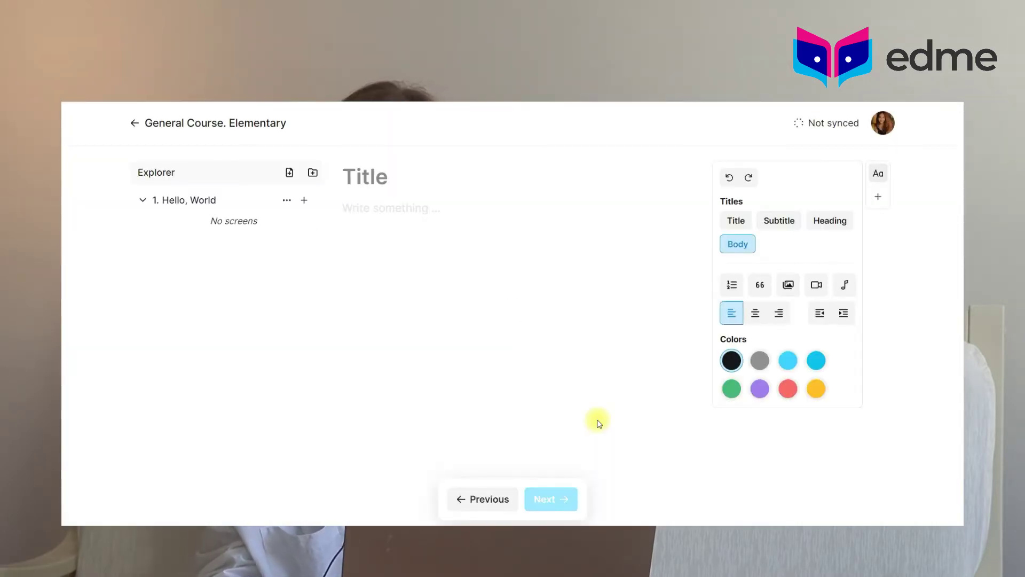
- Add a first screen titled 'Warm-up' to the Hello, World lesson
{"action": "left_click", "coordinate": [303, 200]}
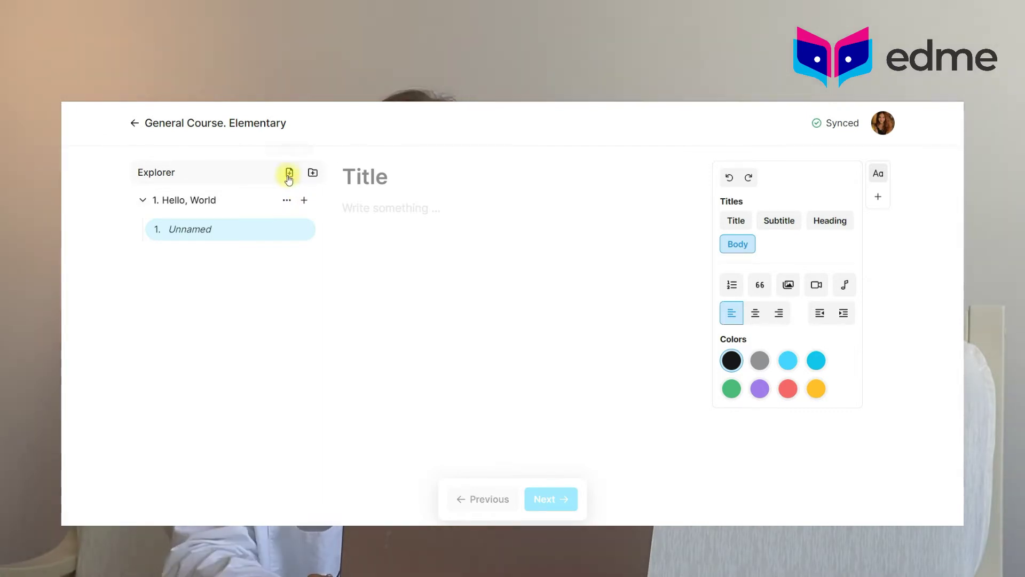
{"action": "left_click", "coordinate": [367, 184]}
{"action": "type", "text": "Warm-up"}
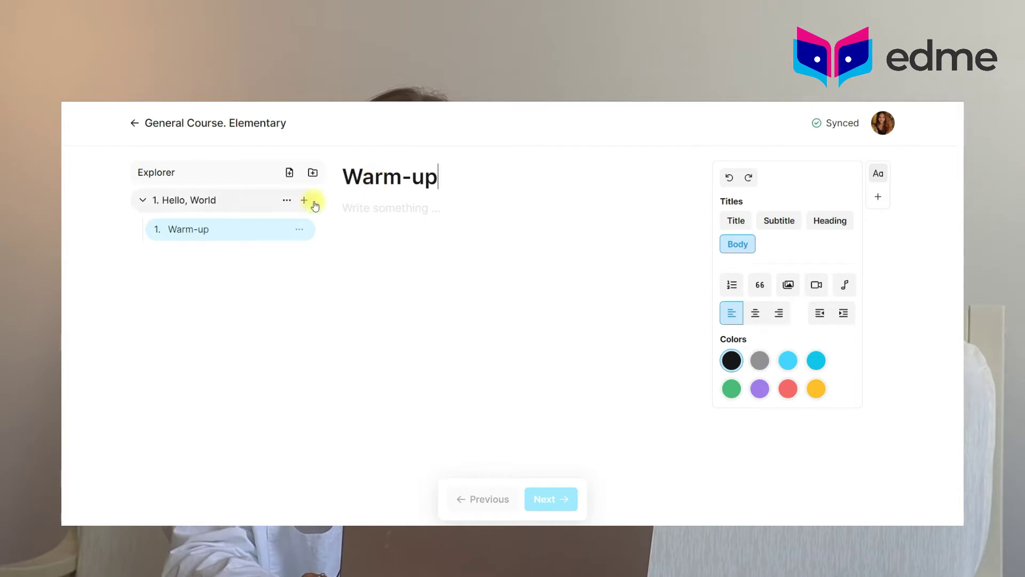
- Add a second screen titled 'Grammar point'
{"action": "left_click", "coordinate": [287, 172]}
{"action": "left_click", "coordinate": [356, 180]}
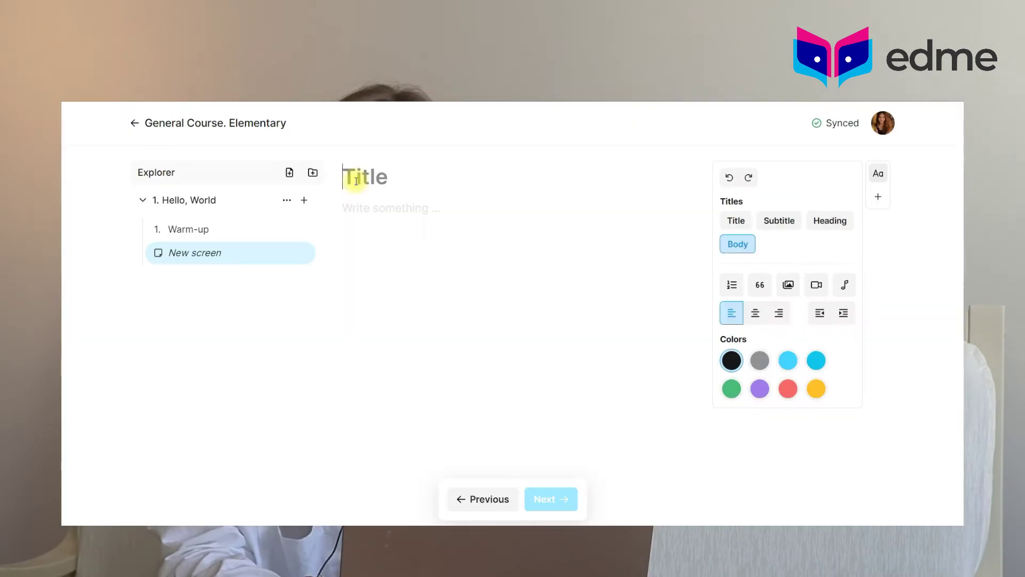
{"action": "type", "text": "Grammar po"}
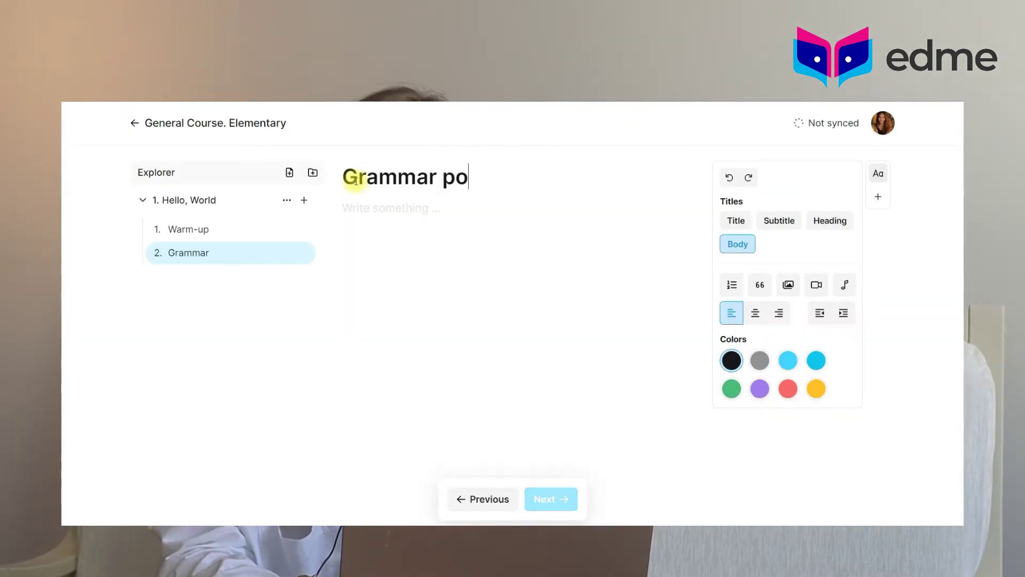
{"action": "type", "text": "int"}
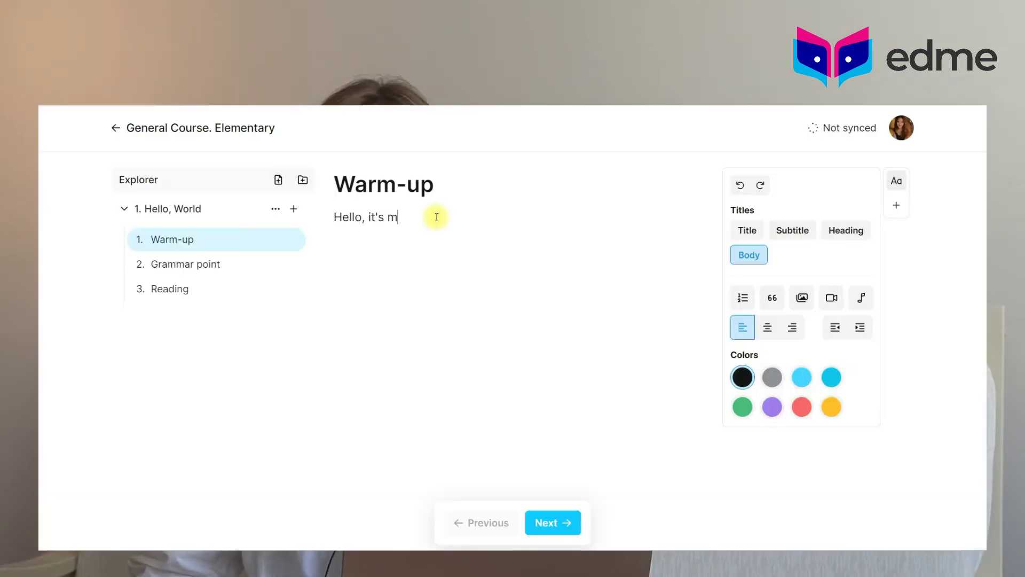
- Finish the greeting and try Title, Subtitle and Heading styles, returning it to body text
{"action": "type", "text": "e"}
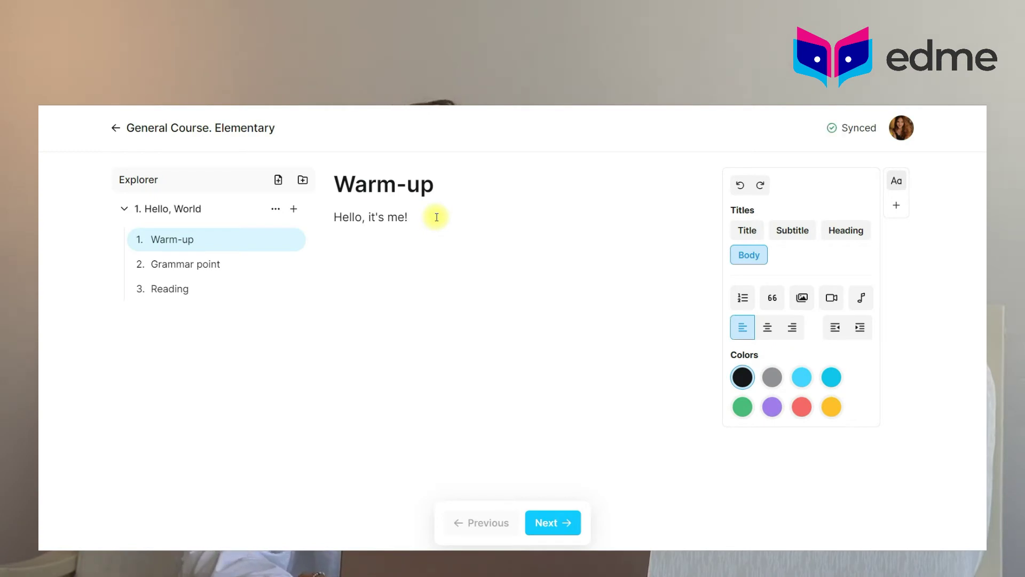
{"action": "left_click", "coordinate": [751, 231]}
{"action": "left_click", "coordinate": [791, 231]}
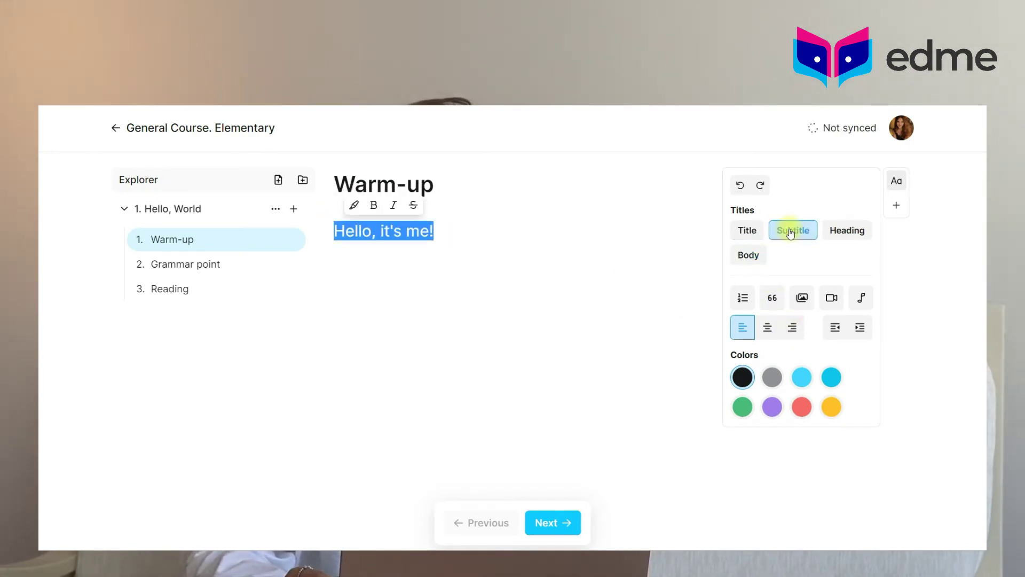
{"action": "left_click", "coordinate": [842, 233]}
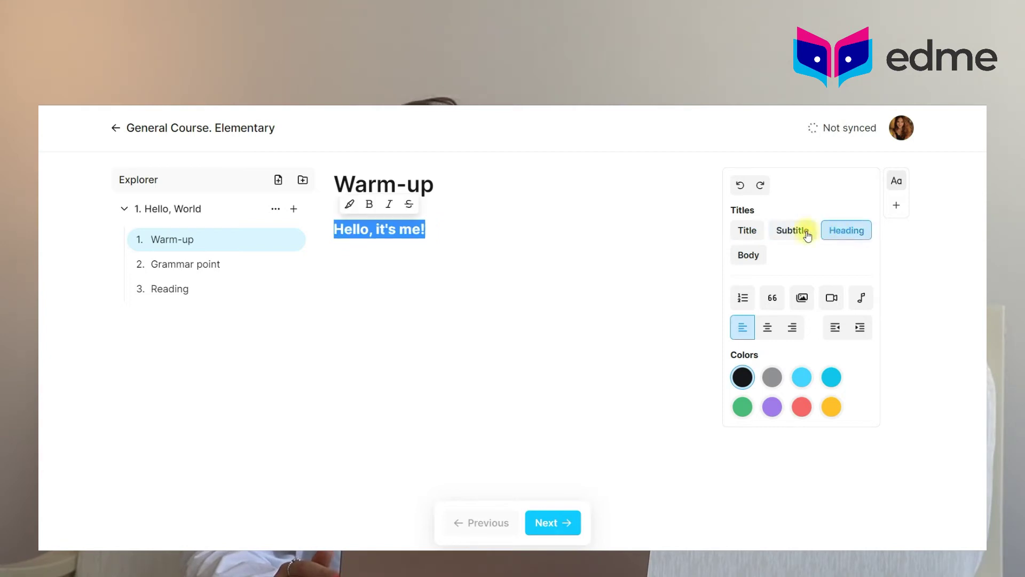
{"action": "left_click", "coordinate": [748, 256]}
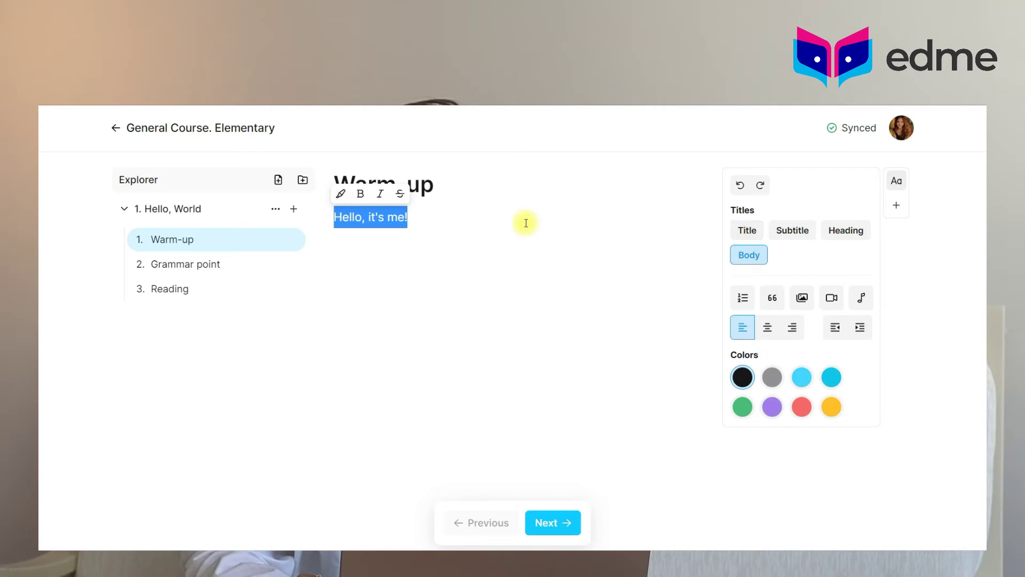
{"action": "left_click", "coordinate": [408, 273]}
- Apply and then remove bold, italic and strikethrough on the greeting line
{"action": "left_click_drag", "start_coordinate": [411, 218], "coordinate": [336, 203]}
{"action": "key", "text": "ctrl+b"}
{"action": "left_click", "coordinate": [416, 232]}
{"action": "left_click_drag", "start_coordinate": [415, 219], "coordinate": [334, 216]}
{"action": "key", "text": "ctrl+i"}
{"action": "left_click", "coordinate": [437, 221]}
{"action": "left_click_drag", "start_coordinate": [414, 218], "coordinate": [334, 216]}
{"action": "key", "text": "ctrl+shift+s"}
{"action": "left_click", "coordinate": [474, 235]}
{"action": "left_click_drag", "start_coordinate": [412, 218], "coordinate": [340, 216]}
{"action": "left_click", "coordinate": [362, 193]}
{"action": "left_click", "coordinate": [381, 194]}
{"action": "left_click", "coordinate": [402, 194]}
{"action": "left_click", "coordinate": [445, 223]}
{"action": "left_click_drag", "start_coordinate": [411, 218], "coordinate": [334, 216]}
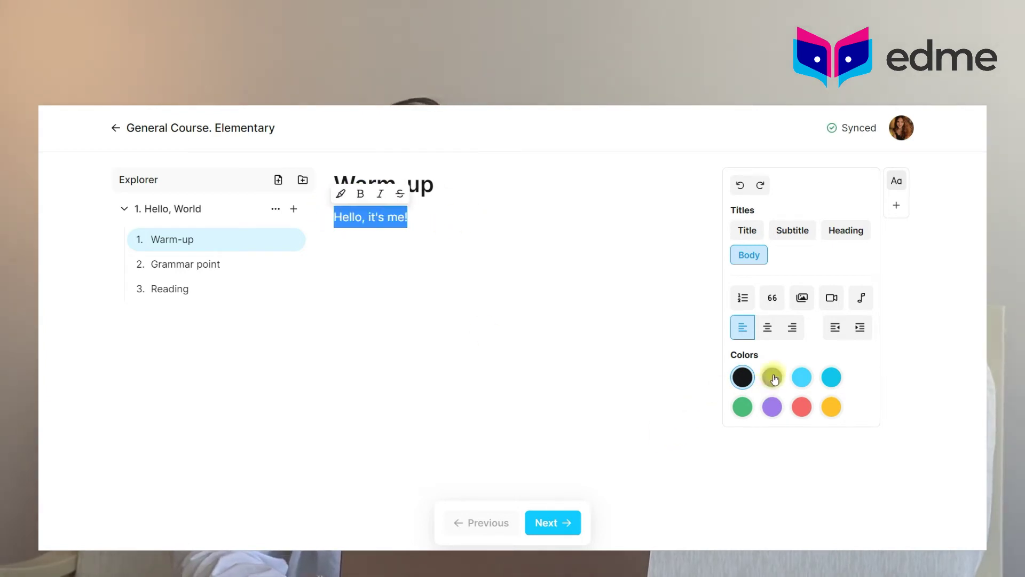
- Add 'Hello, it's you!' below and colour the 'Hello, it's me!' line cyan
{"action": "left_click", "coordinate": [771, 377]}
{"action": "left_click", "coordinate": [553, 247]}
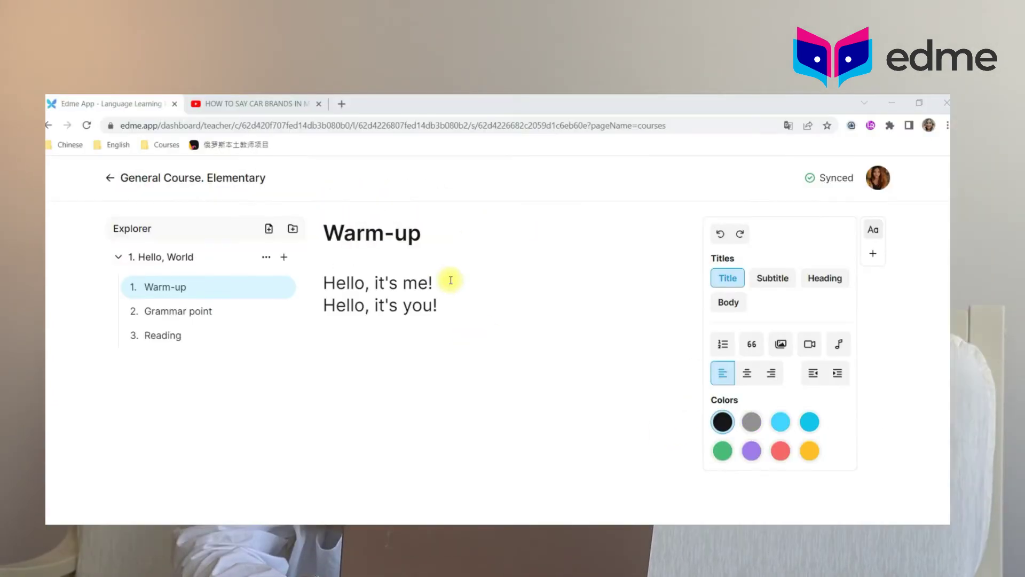
{"action": "left_click_drag", "start_coordinate": [451, 280], "coordinate": [320, 293]}
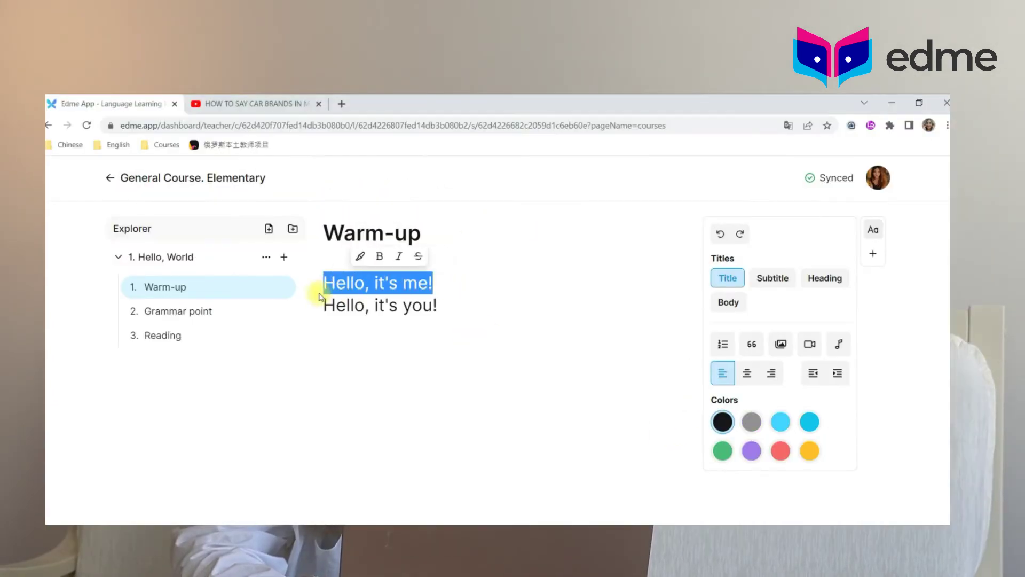
{"action": "left_click", "coordinate": [751, 422]}
{"action": "left_click", "coordinate": [400, 287]}
{"action": "left_click_drag", "start_coordinate": [435, 283], "coordinate": [322, 286]}
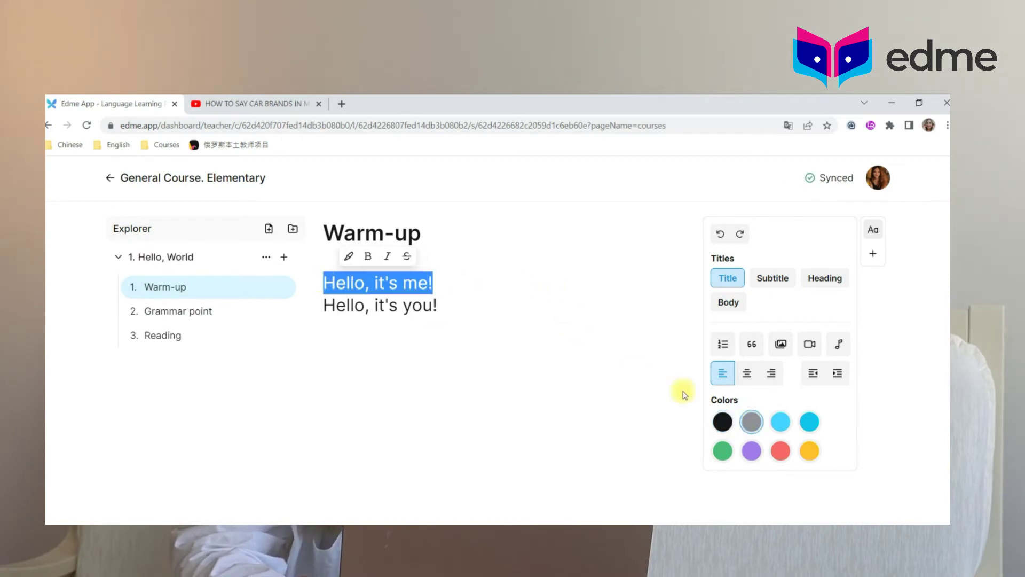
{"action": "left_click", "coordinate": [781, 422]}
{"action": "left_click_drag", "start_coordinate": [443, 280], "coordinate": [322, 286]}
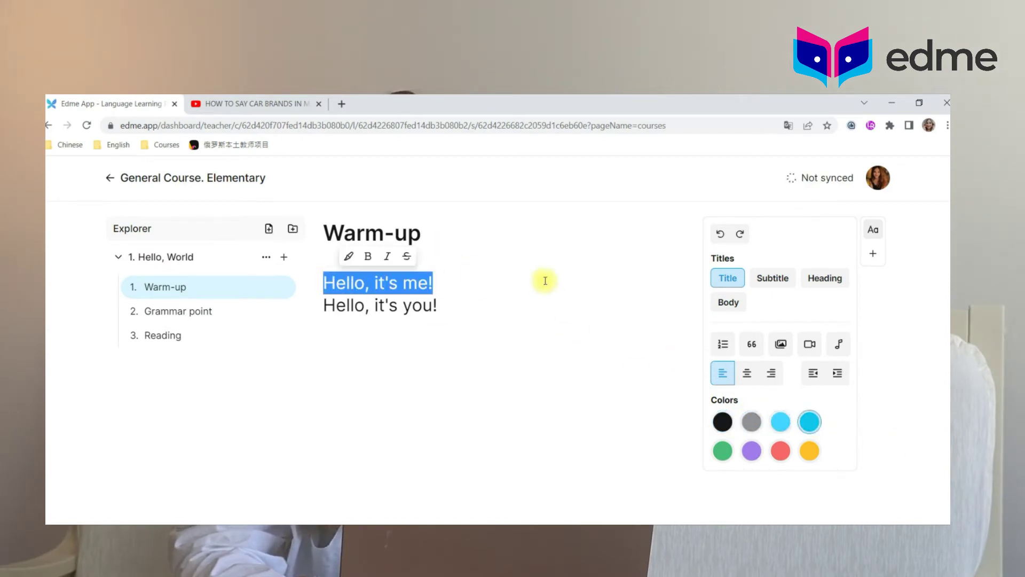
- Try numbered list and quote formatting on both lines, then remove the quote
{"action": "left_click_drag", "start_coordinate": [456, 299], "coordinate": [313, 280]}
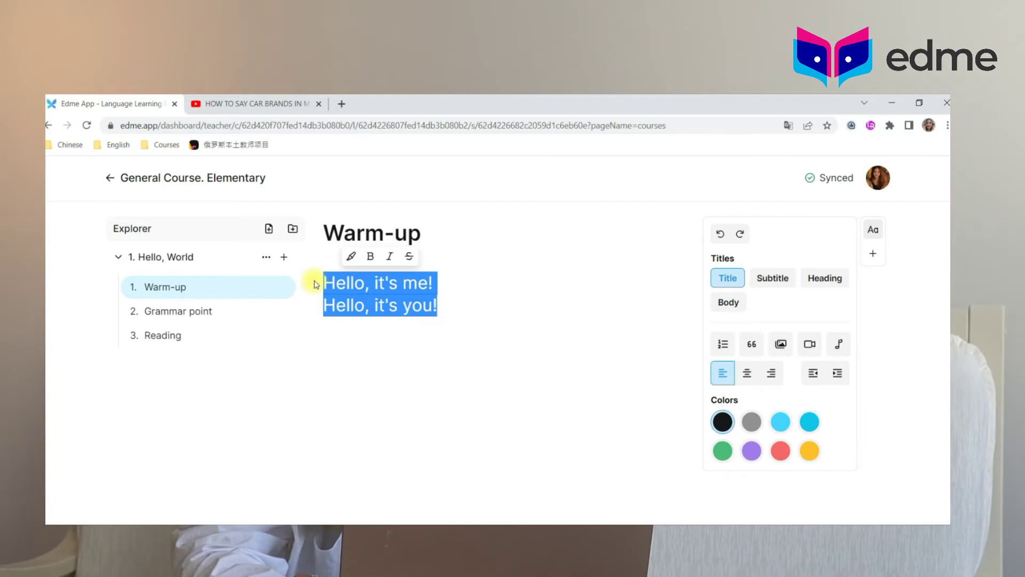
{"action": "left_click", "coordinate": [726, 346]}
{"action": "left_click", "coordinate": [460, 300]}
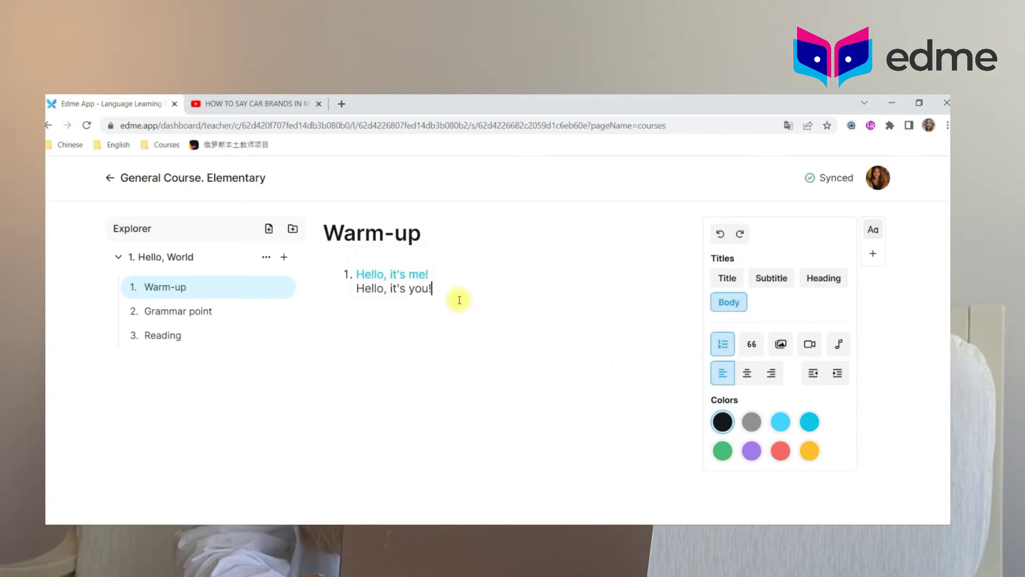
{"action": "left_click_drag", "start_coordinate": [438, 292], "coordinate": [394, 286]}
{"action": "left_click", "coordinate": [752, 344]}
{"action": "left_click", "coordinate": [437, 290]}
{"action": "key", "text": "ctrl+a"}
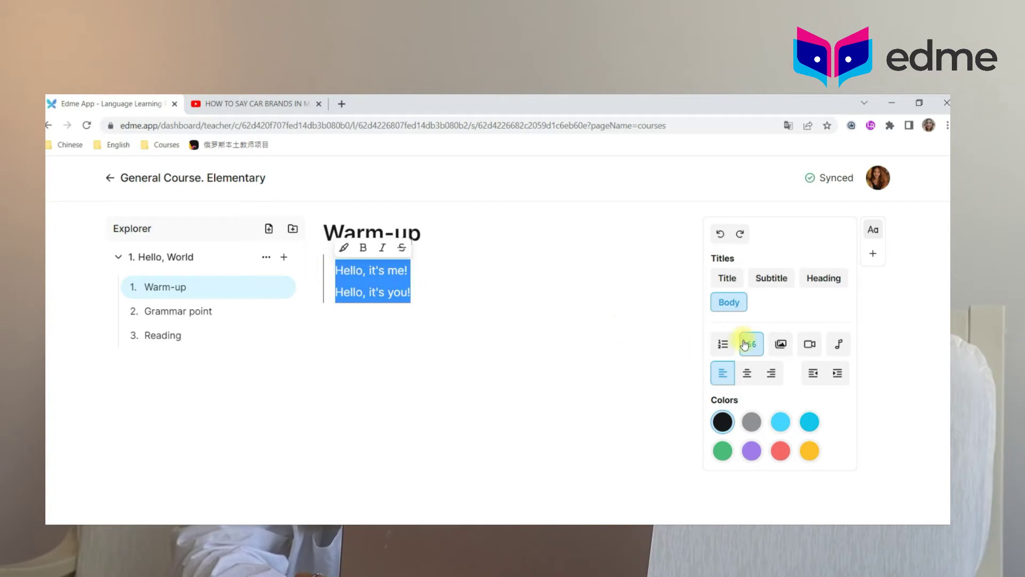
{"action": "left_click", "coordinate": [752, 344]}
- Centre both greeting lines and open the image embed window on a new line
{"action": "left_click", "coordinate": [747, 374]}
{"action": "left_click", "coordinate": [771, 374]}
{"action": "left_click", "coordinate": [746, 375]}
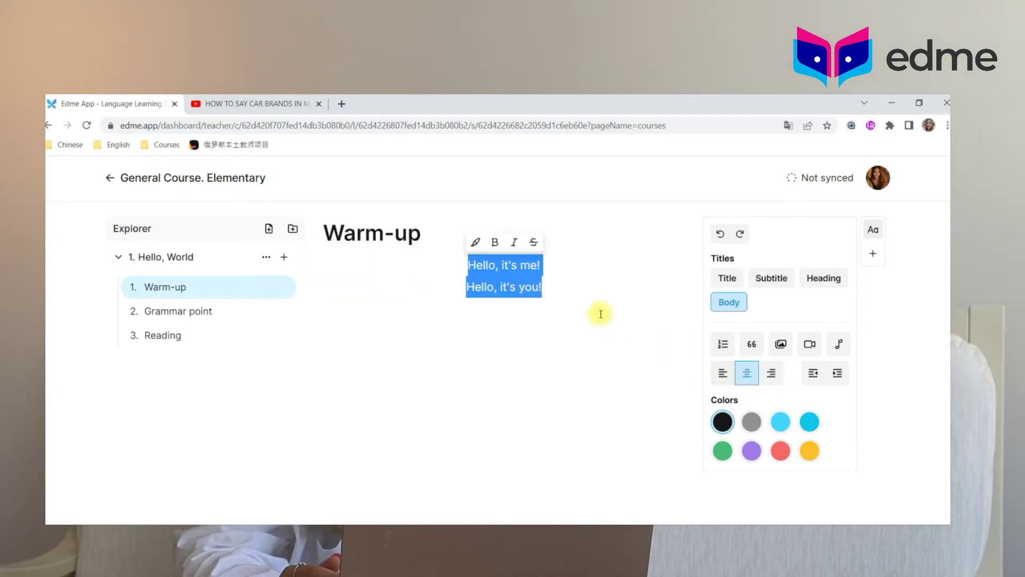
{"action": "left_click", "coordinate": [599, 313]}
{"action": "left_click", "coordinate": [780, 346]}
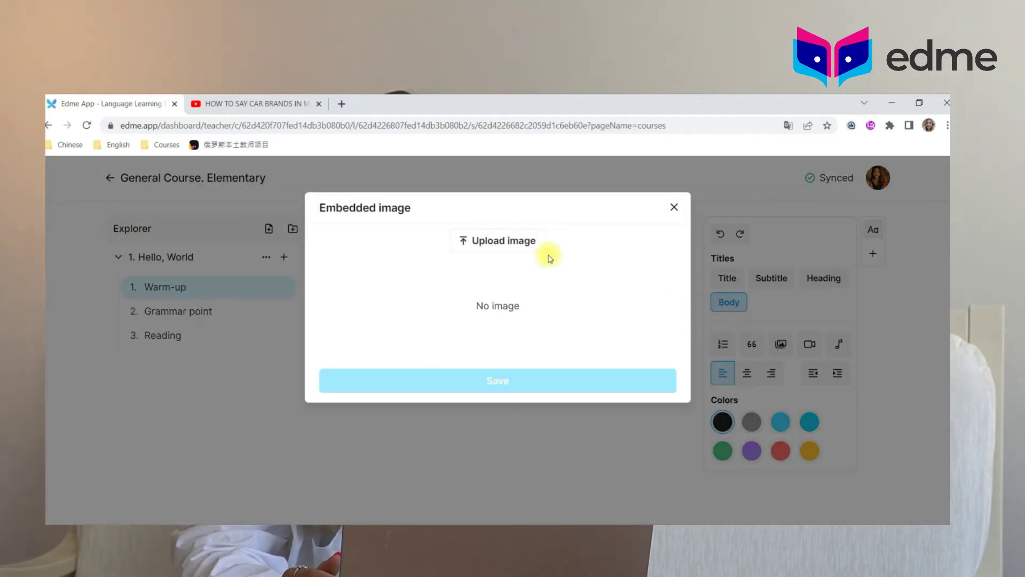
- Embed the YouTube video 'How to say "Toyota" in Chinese?' below the greetings, skipping audio
{"action": "left_click", "coordinate": [507, 241]}
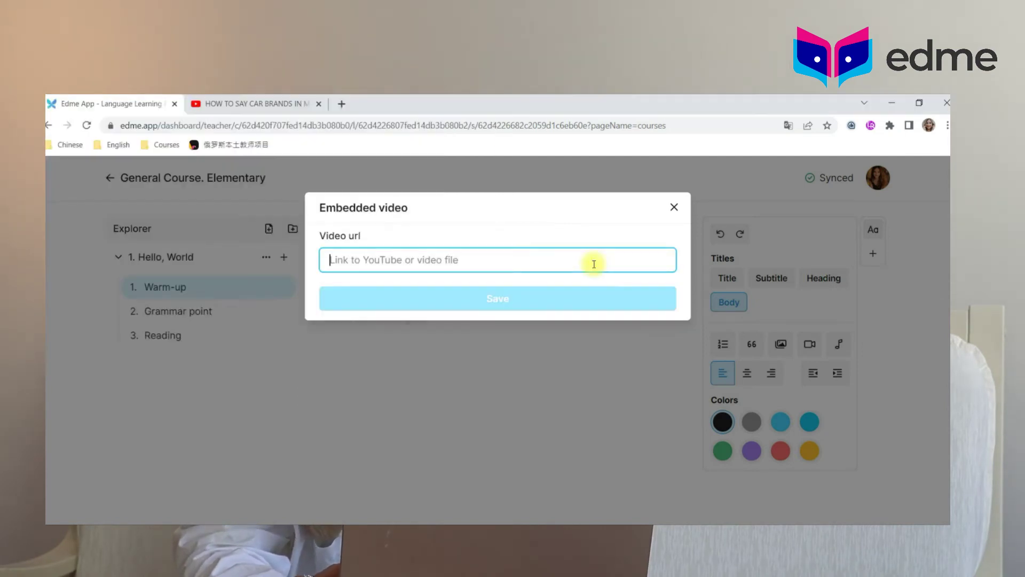
{"action": "key", "text": "ctrl+v"}
{"action": "left_click", "coordinate": [515, 297]}
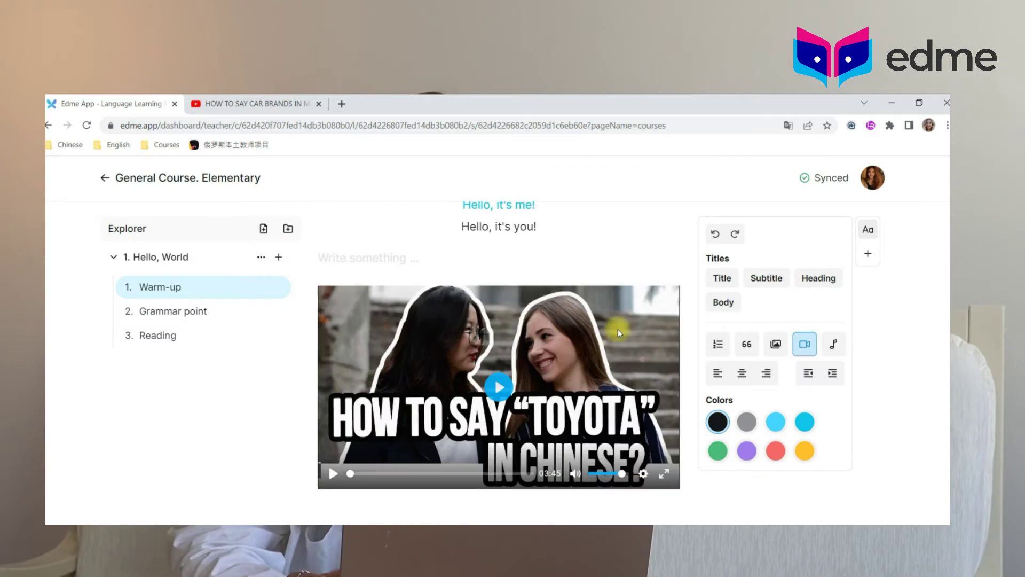
{"action": "left_click", "coordinate": [834, 344]}
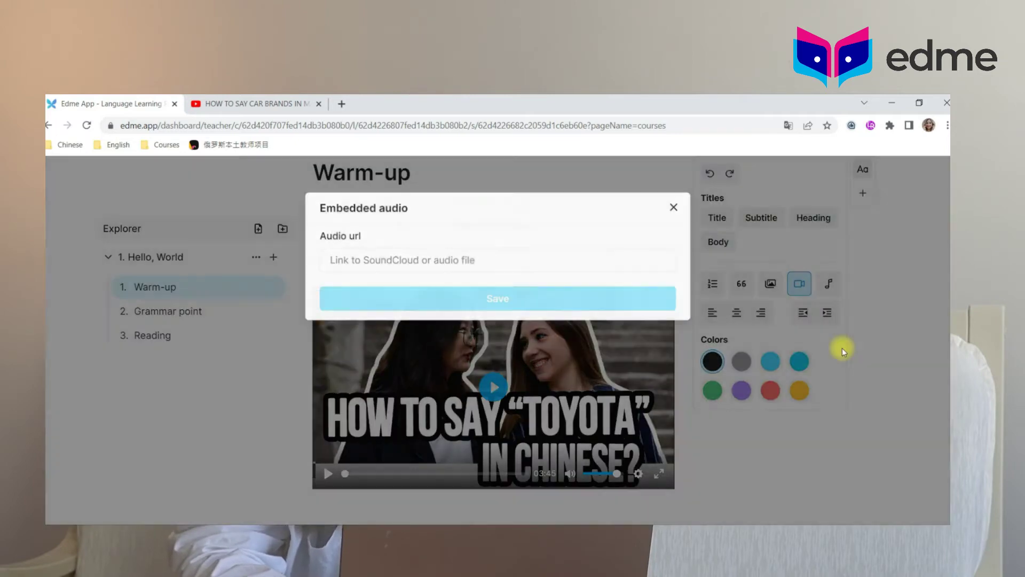
{"action": "left_click", "coordinate": [673, 208]}
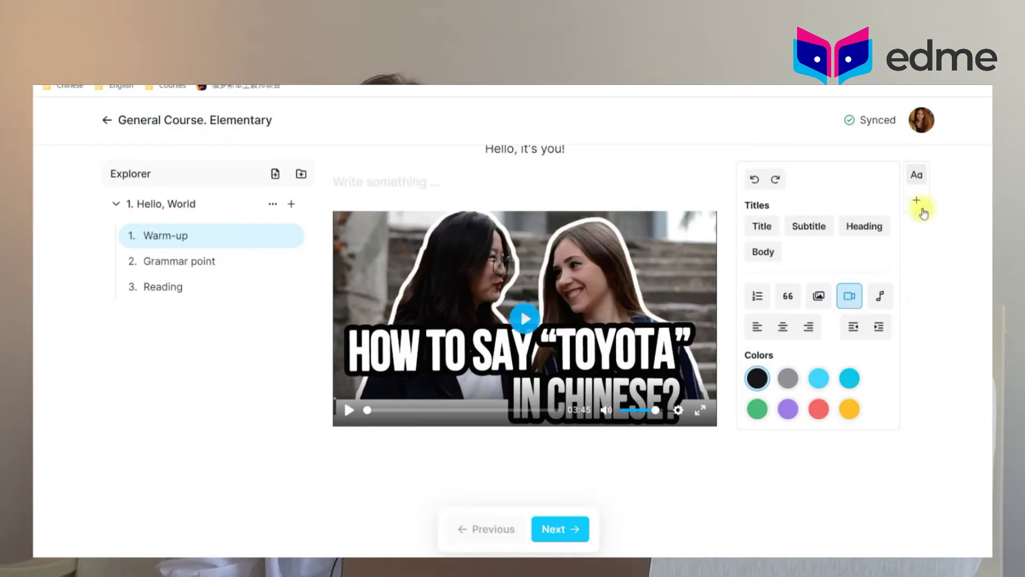
- Show the Insert/Tasks list of task types beneath the embedded video
{"action": "left_click", "coordinate": [919, 203]}
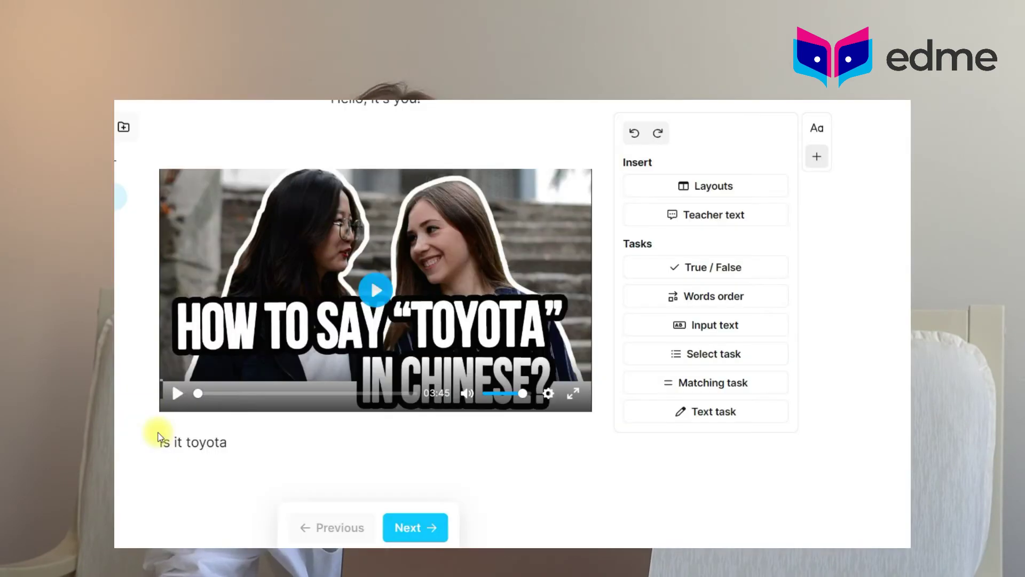
- Make 'Is it toyota?' a True/False question with answer False, then delete that line
{"action": "type", "text": "?"}
{"action": "left_click", "coordinate": [728, 273]}
{"action": "left_click", "coordinate": [274, 446]}
{"action": "left_click", "coordinate": [293, 456]}
{"action": "left_click", "coordinate": [303, 441]}
{"action": "left_click", "coordinate": [298, 475]}
{"action": "left_click", "coordinate": [351, 446]}
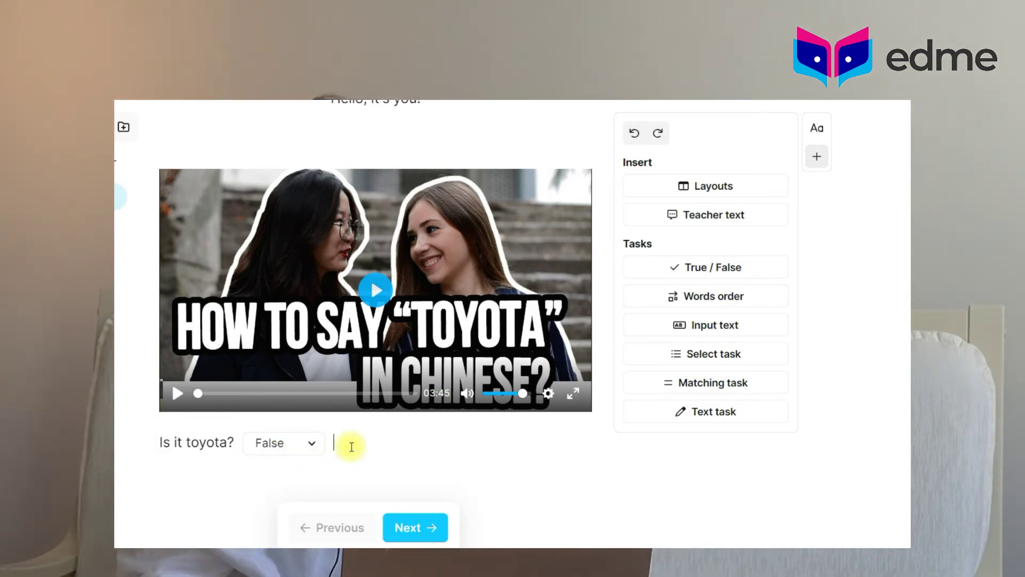
{"action": "left_click_drag", "start_coordinate": [351, 444], "coordinate": [144, 453]}
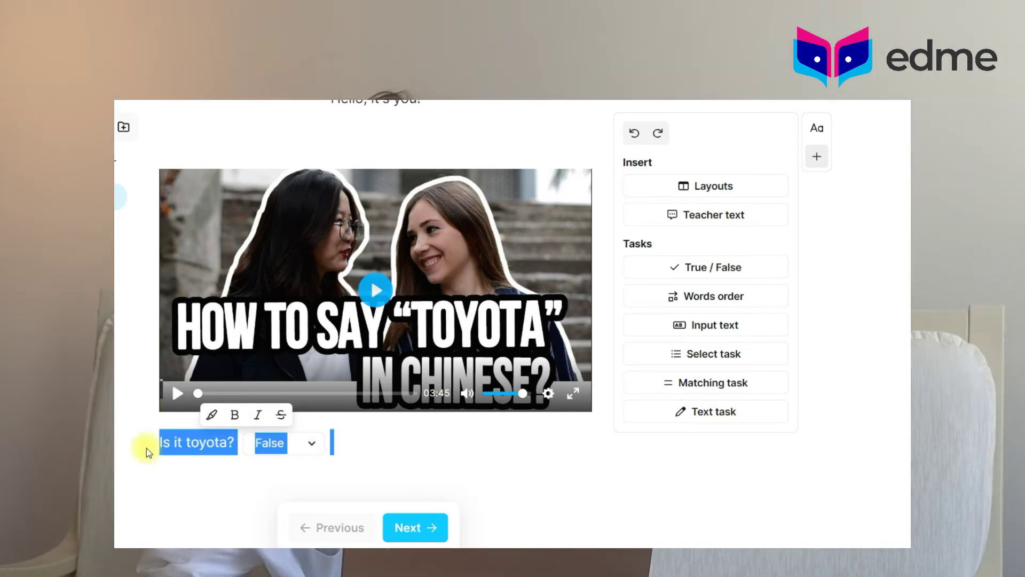
{"action": "key", "text": "BackSpace"}
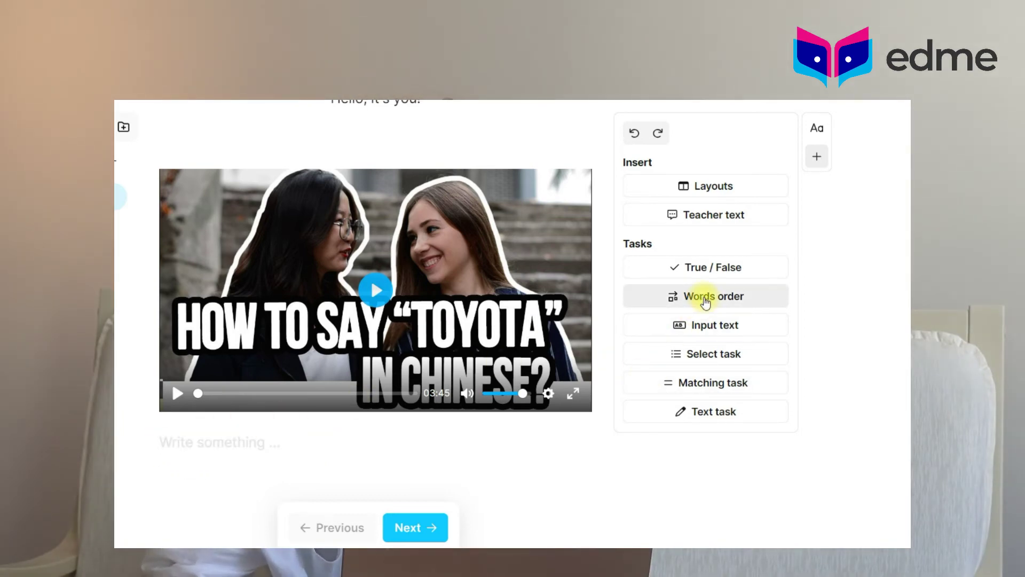
- Insert a word-order task from 'How to say "Toyota" in Chinese?'
{"action": "left_click", "coordinate": [706, 302]}
{"action": "left_click", "coordinate": [294, 473]}
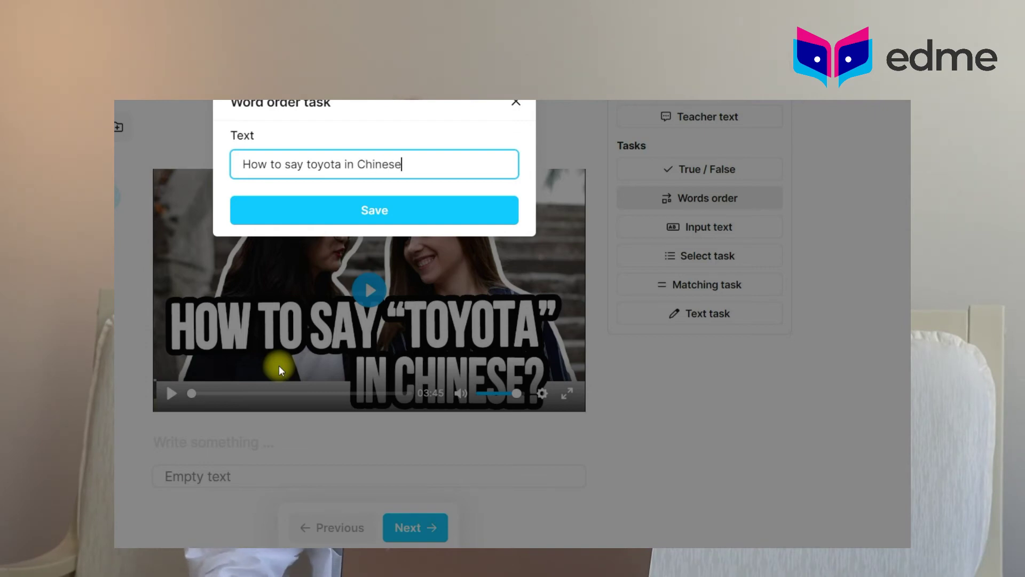
{"action": "left_click", "coordinate": [373, 211]}
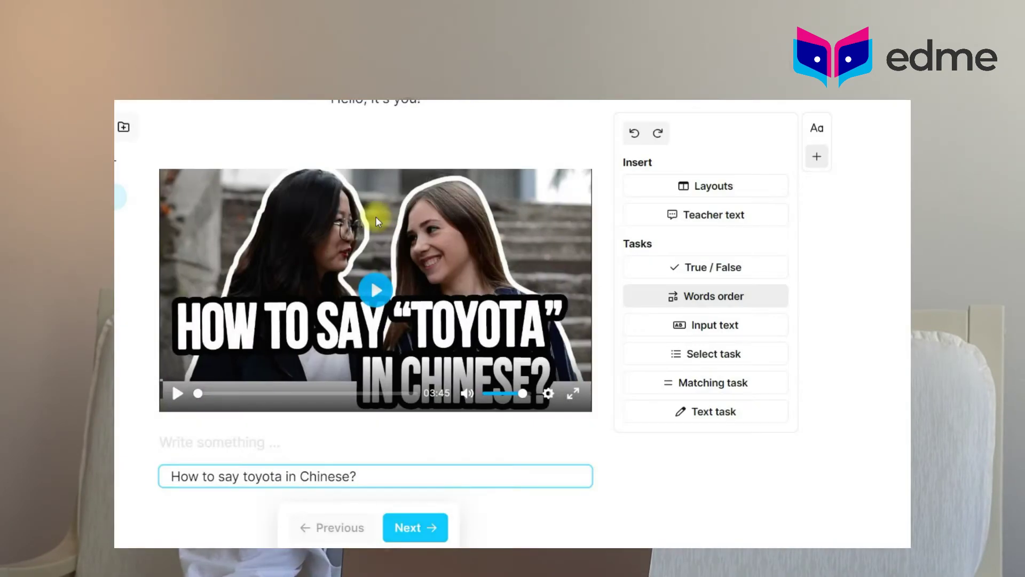
{"action": "scroll", "coordinate": [439, 453], "scroll_direction": "down", "scroll_amount": 1}
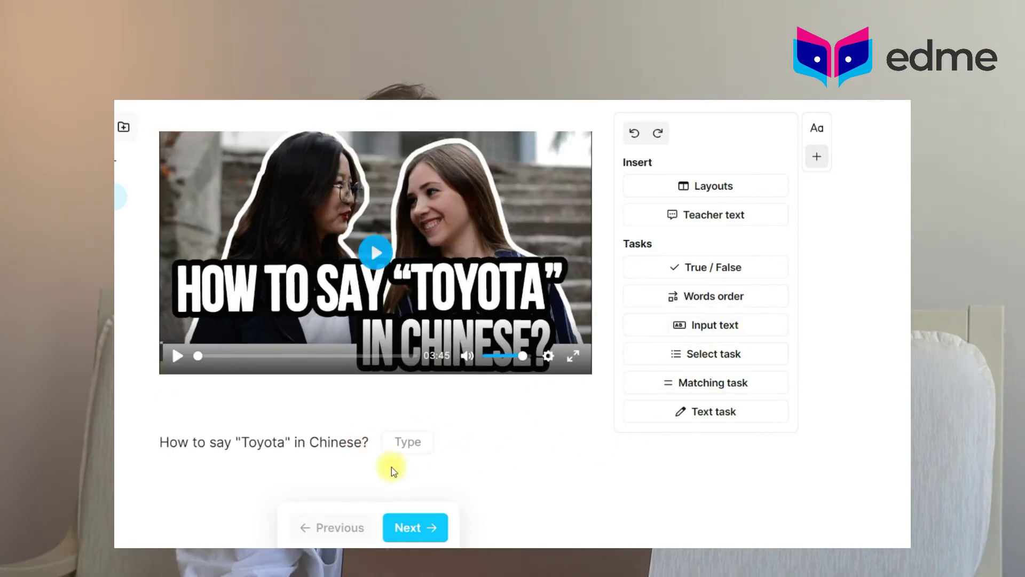
- Set up the Toyota question's Input task with answer 丰田 and pinyin initial text
{"action": "left_click", "coordinate": [414, 446]}
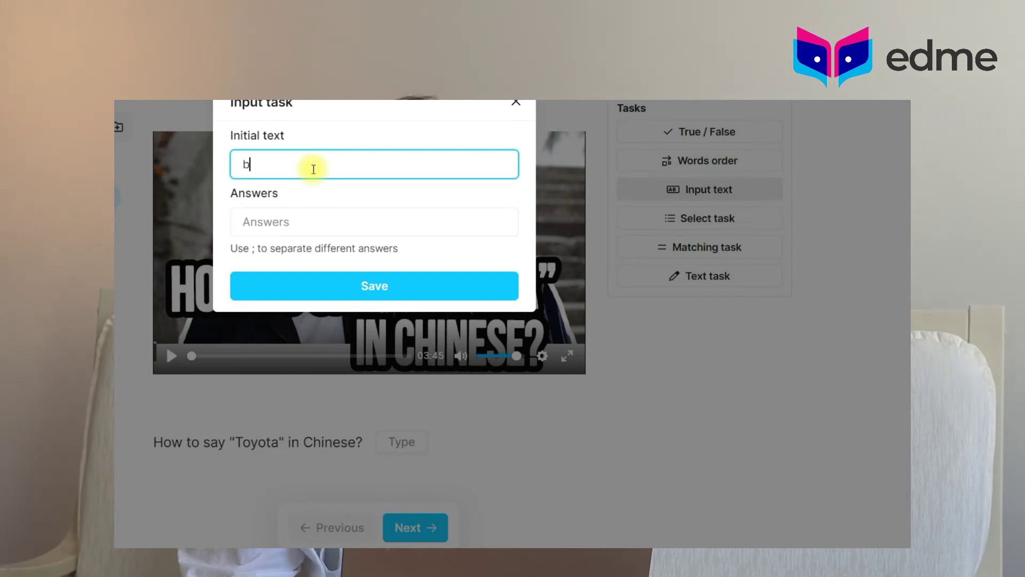
{"action": "key", "text": "BackSpace"}
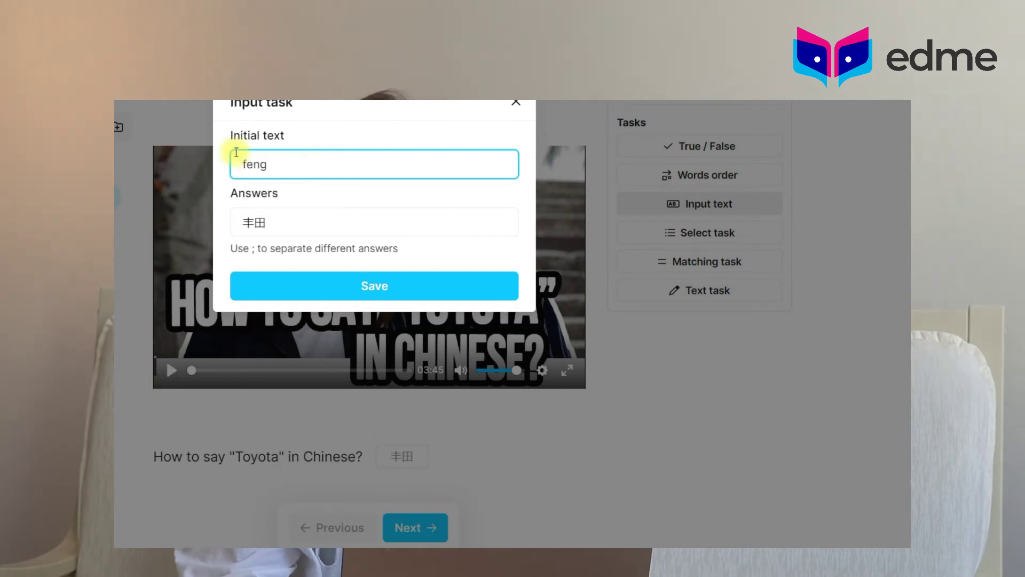
{"action": "type", "text": "tian"}
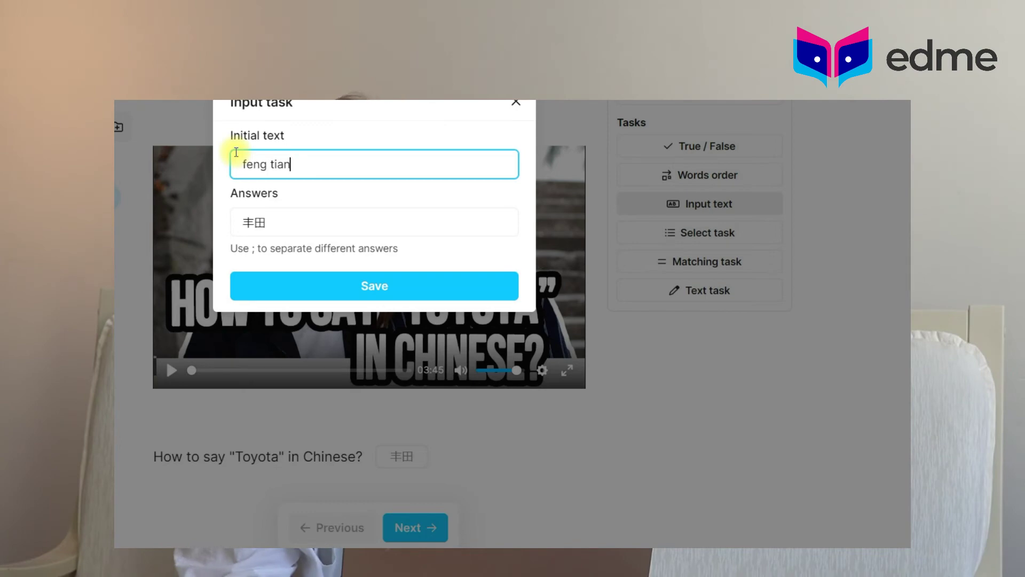
{"action": "left_click", "coordinate": [425, 283]}
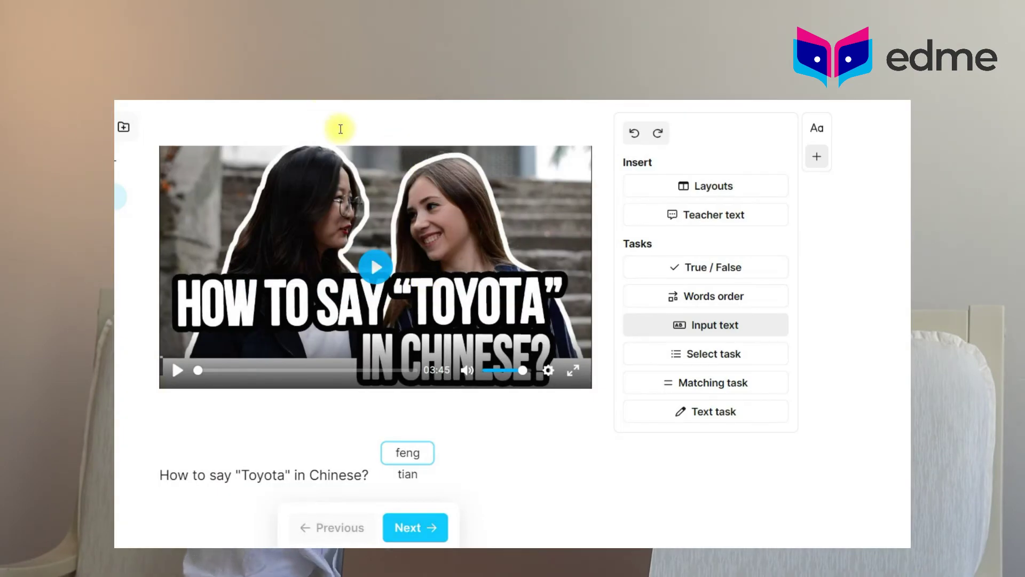
{"action": "scroll", "coordinate": [455, 472], "scroll_direction": "down", "scroll_amount": 1}
- Shorten the Input task's initial text to 'feng' and save
{"action": "left_click", "coordinate": [414, 443]}
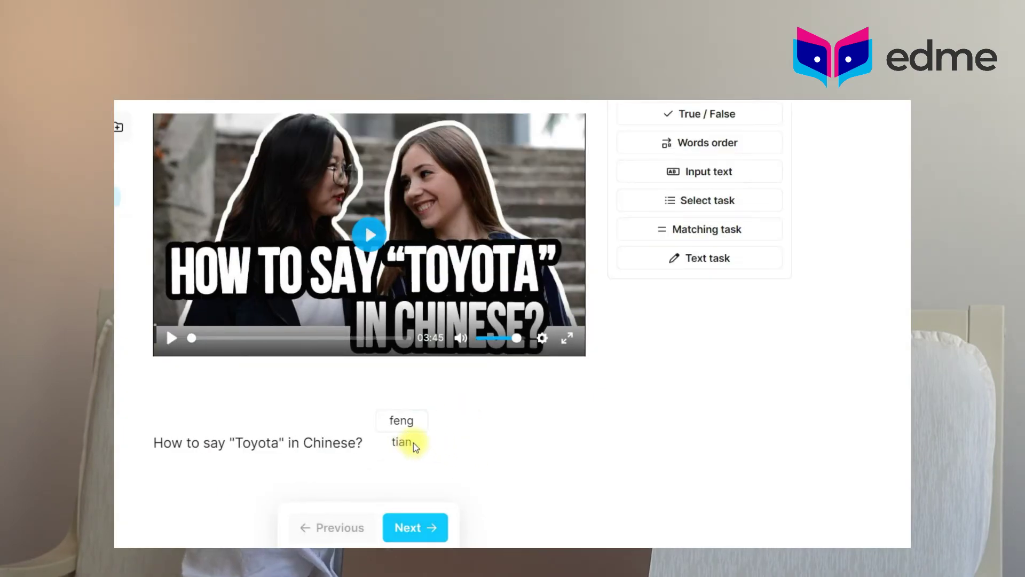
{"action": "key", "text": "ctrl+a"}
{"action": "type", "text": "f"}
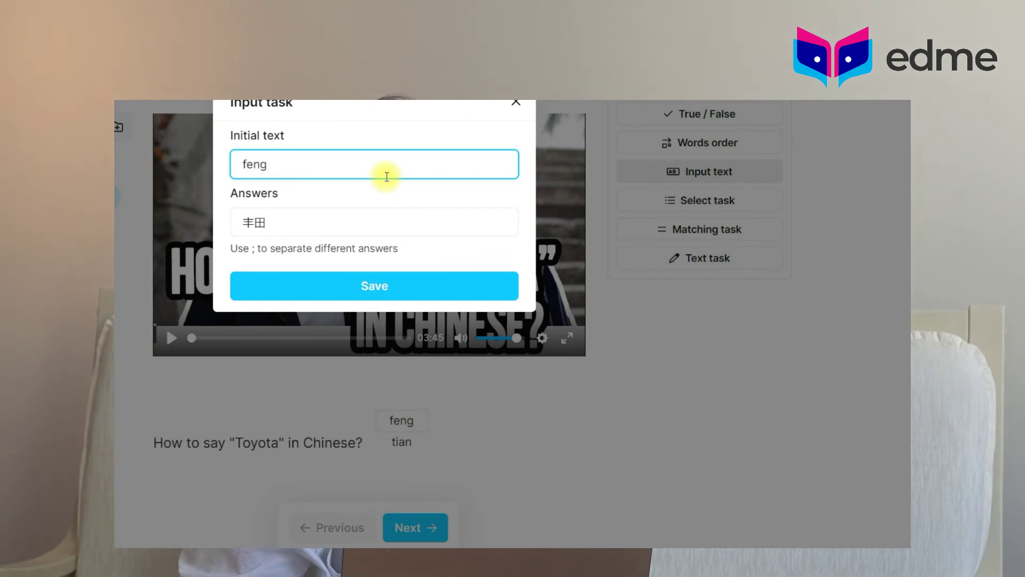
{"action": "left_click", "coordinate": [415, 284]}
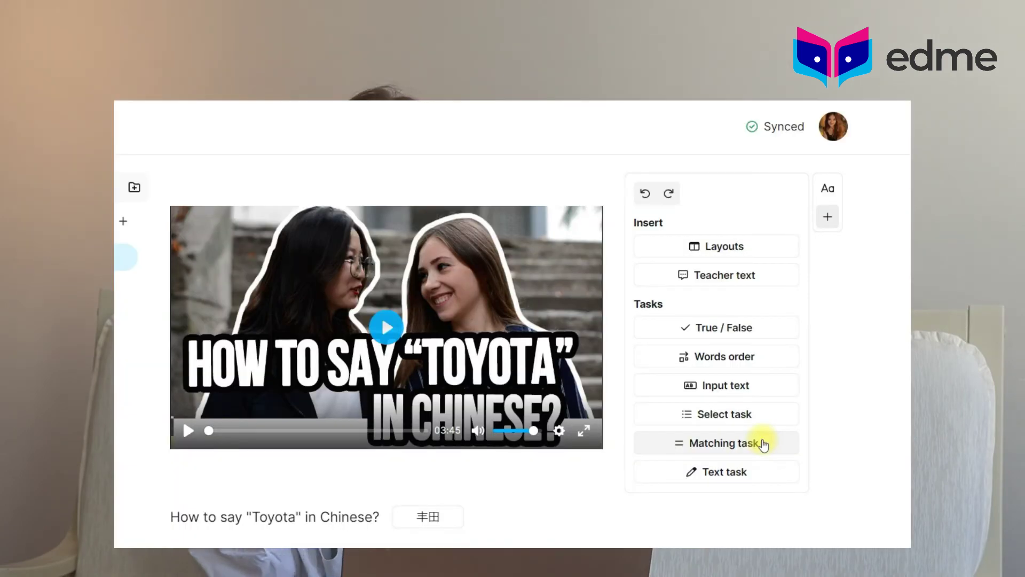
- Add a matching task pairing Good–Bad and Tall–Short, then insert a text task
{"action": "left_click", "coordinate": [763, 443]}
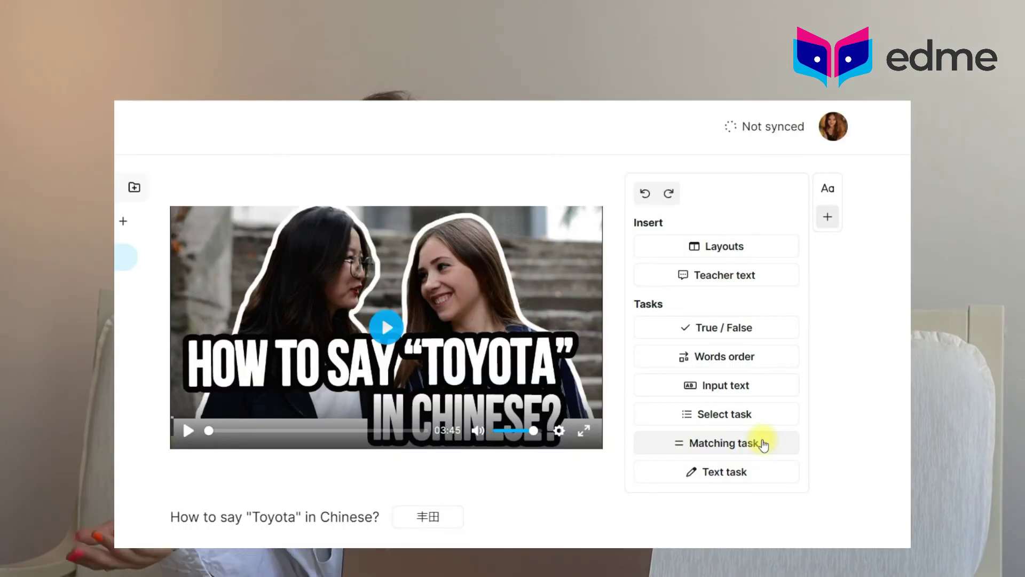
{"action": "left_click", "coordinate": [572, 463]}
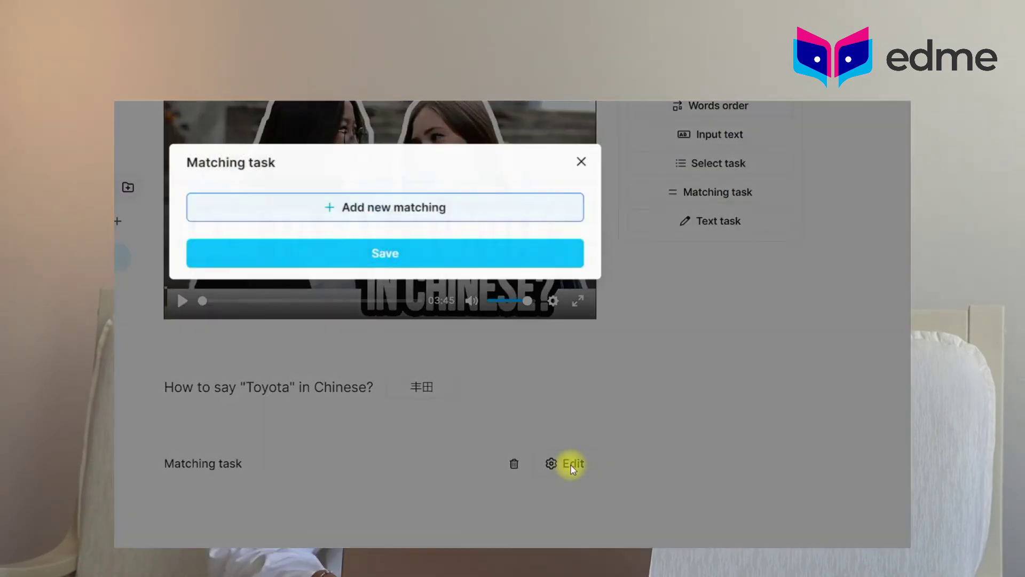
{"action": "left_click", "coordinate": [445, 209]}
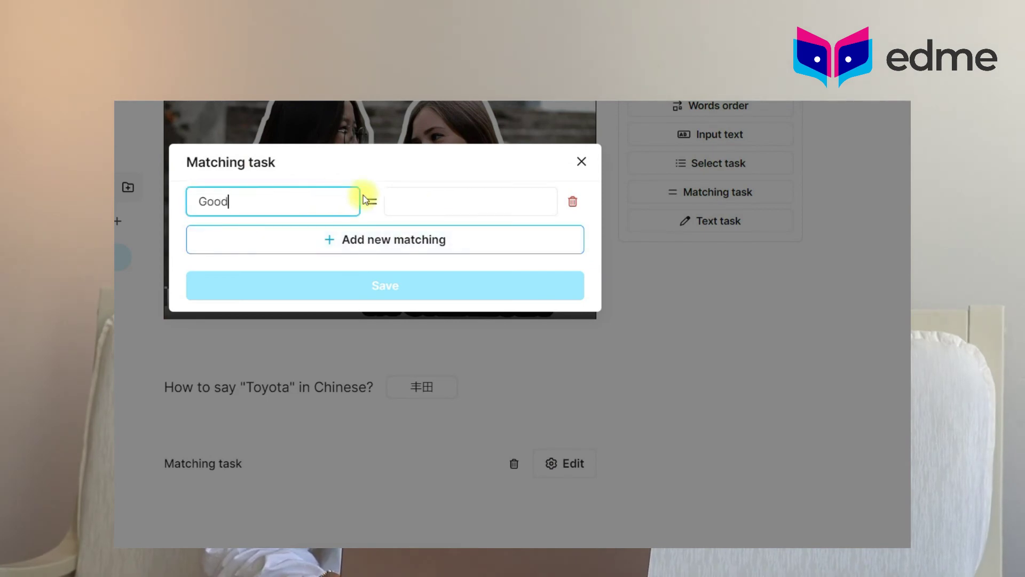
{"action": "type", "text": "Bad"}
{"action": "left_click", "coordinate": [420, 238]}
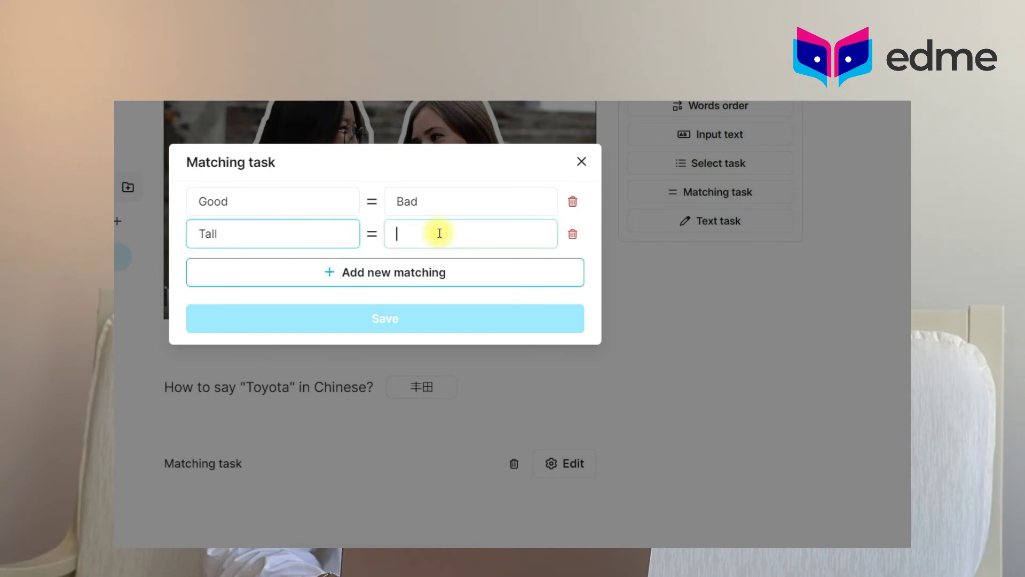
{"action": "type", "text": "S"}
{"action": "left_click", "coordinate": [412, 321]}
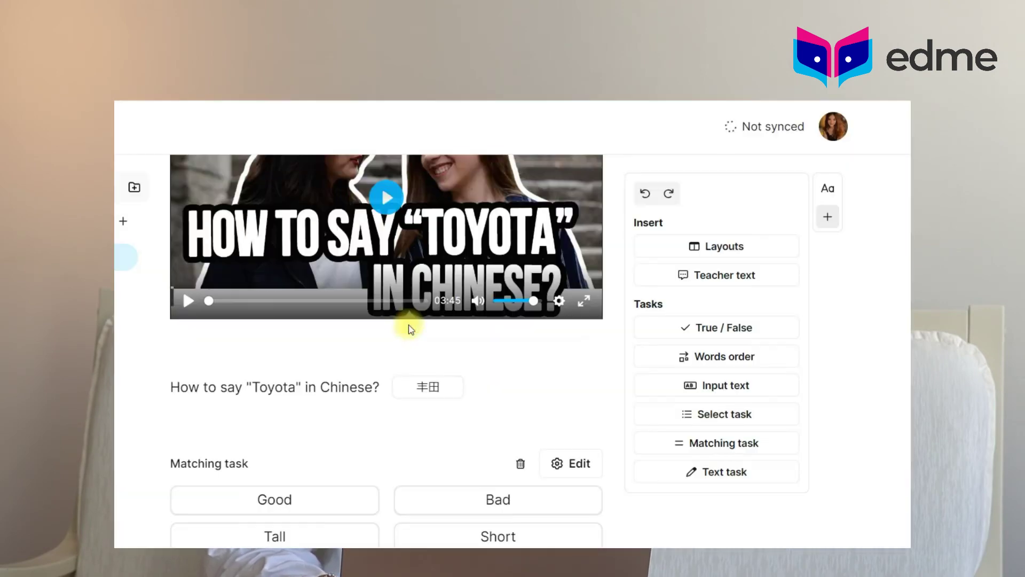
{"action": "scroll", "coordinate": [421, 341], "scroll_direction": "down", "scroll_amount": 2}
{"action": "left_click", "coordinate": [710, 470]}
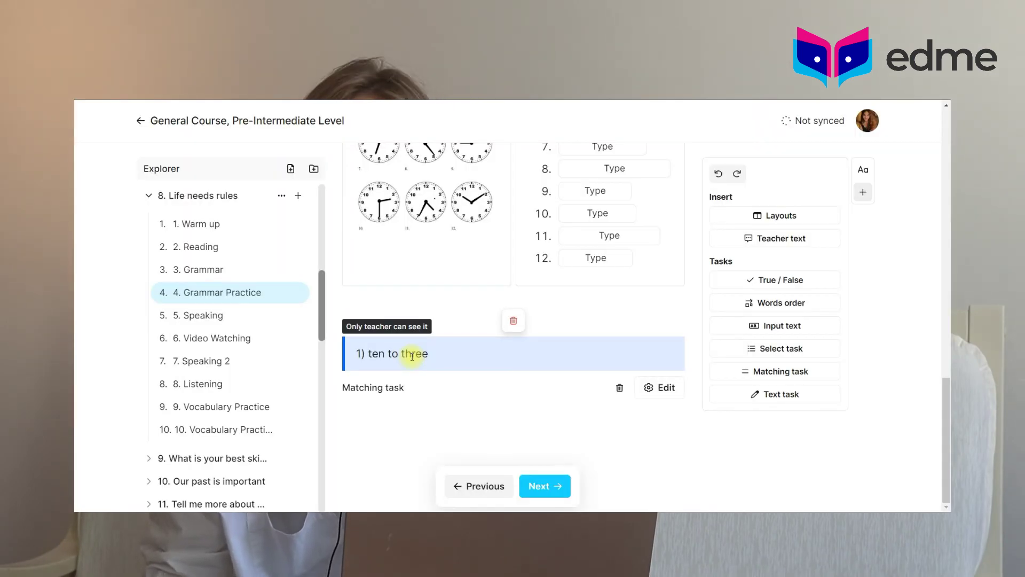
- Add a new line starting with '2)' in the Grammar Practice teacher note
{"action": "key", "text": "Return"}
{"action": "type", "text": "2)"}
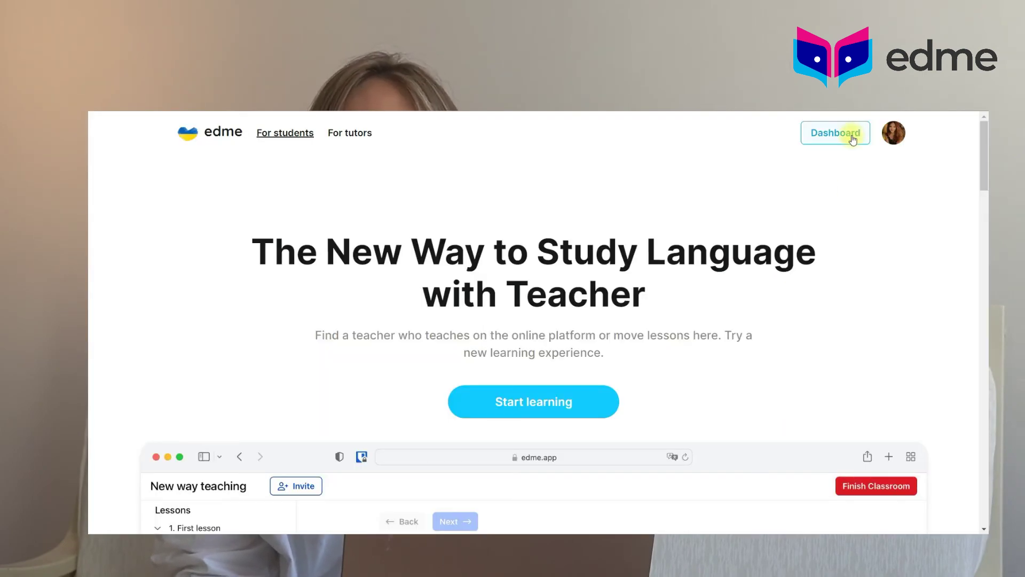
- From the dashboard, start a classroom running General Course, Pre-Intermediate Level
{"action": "left_click", "coordinate": [853, 138]}
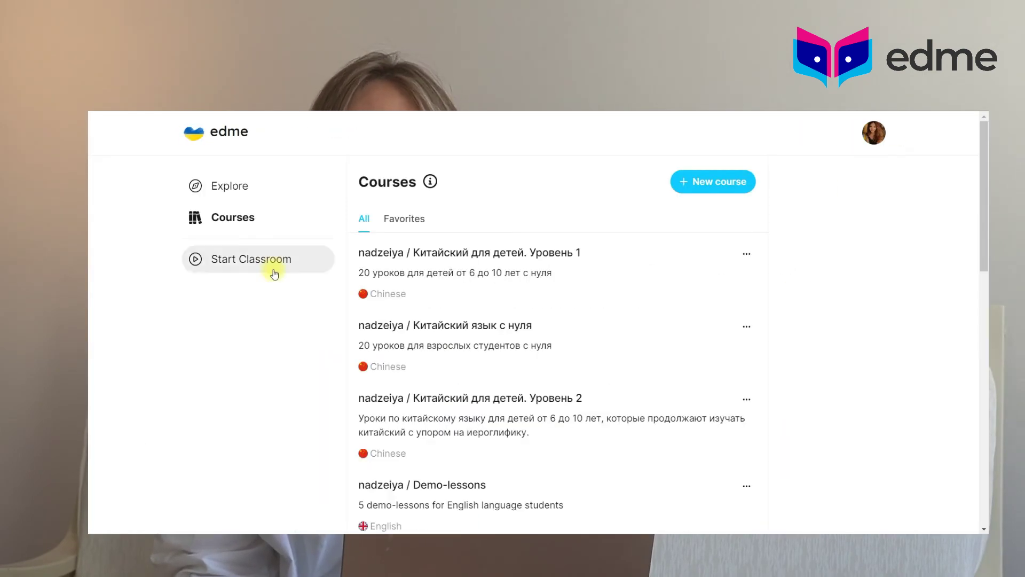
{"action": "left_click", "coordinate": [269, 260]}
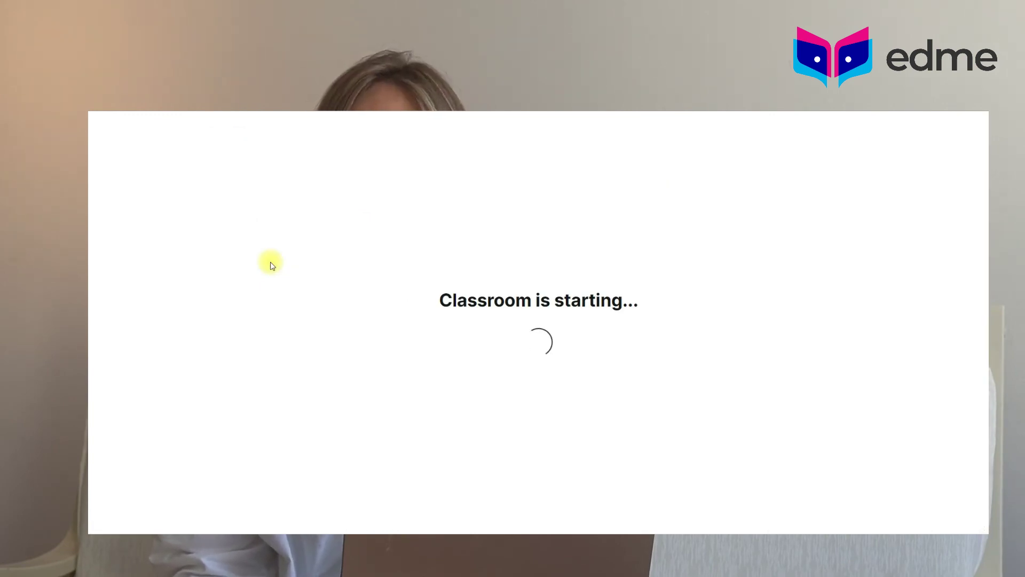
{"action": "scroll", "coordinate": [483, 394], "scroll_direction": "down", "scroll_amount": 5}
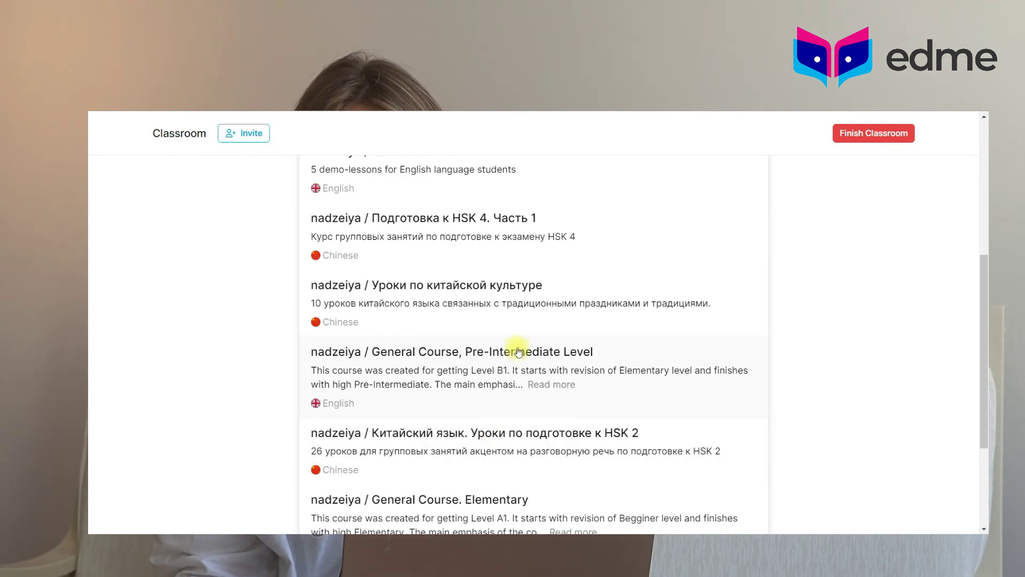
{"action": "left_click", "coordinate": [519, 351]}
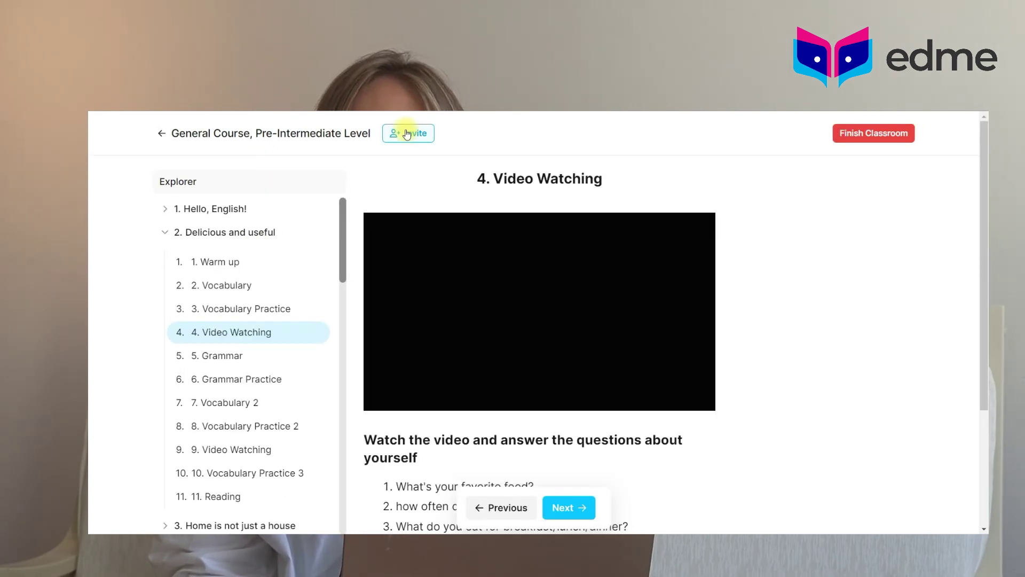
- Copy the classroom's student invite link and close the invite window
{"action": "left_click", "coordinate": [408, 133]}
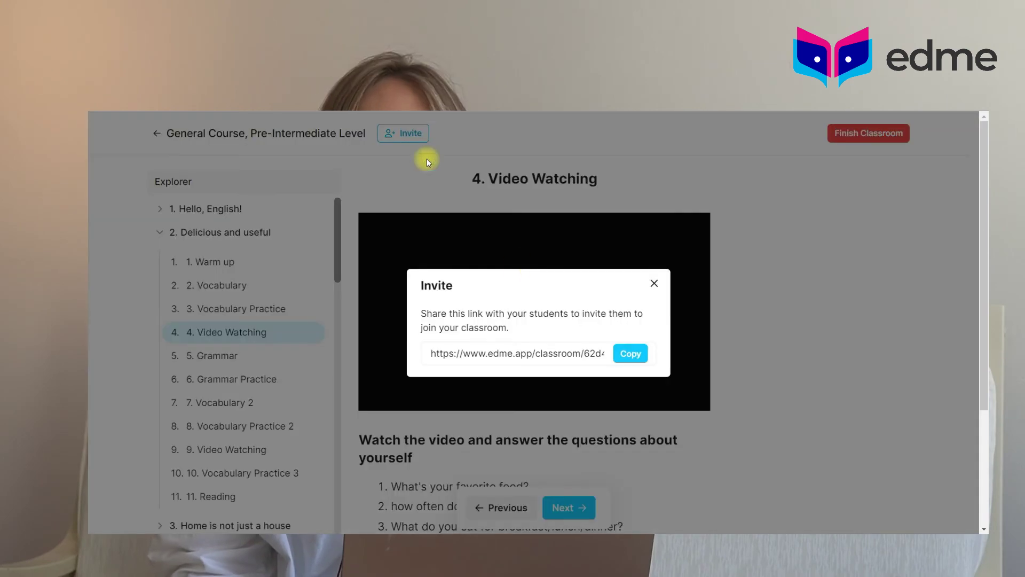
{"action": "left_click", "coordinate": [631, 353]}
{"action": "left_click", "coordinate": [653, 283]}
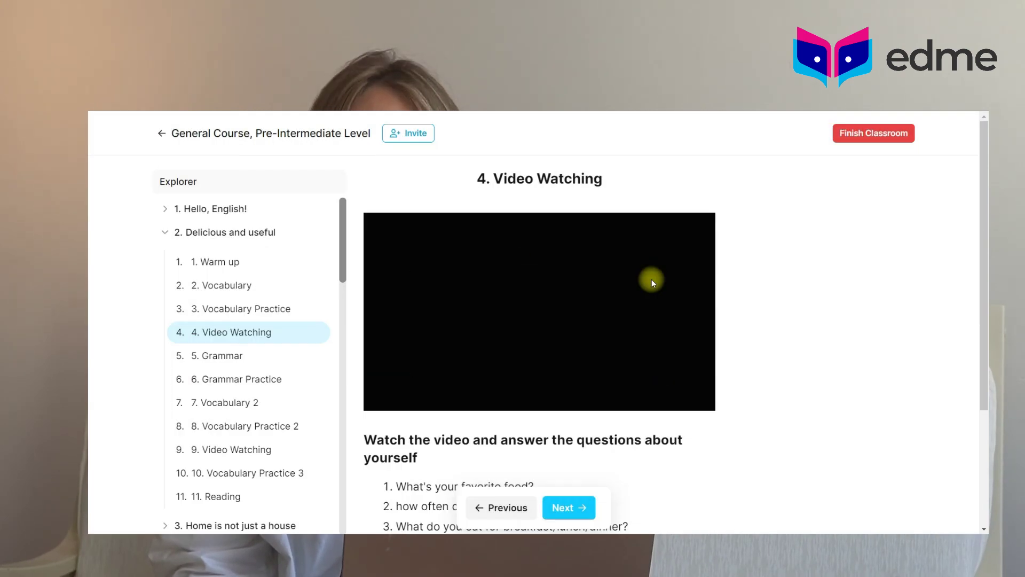